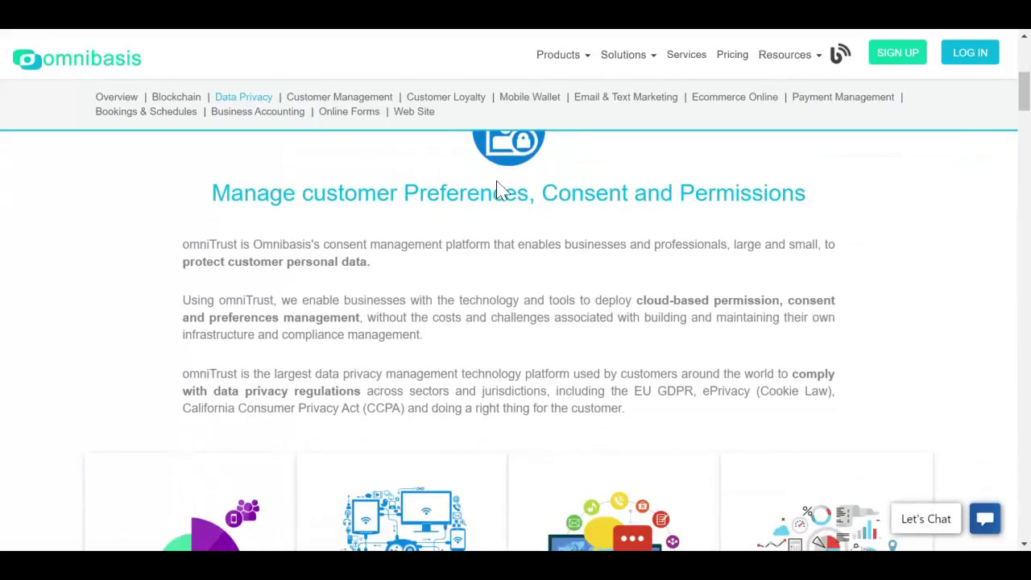
Browse the Notifications page, then view the CCPA and GDPR compliance pages
scroll(498, 190, down, 3)
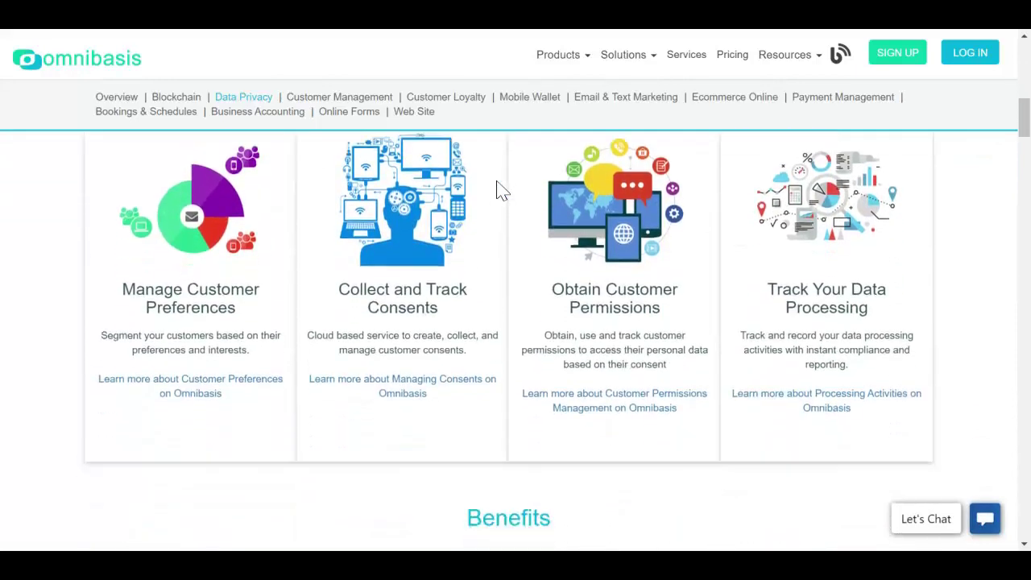
scroll(499, 190, down, 2)
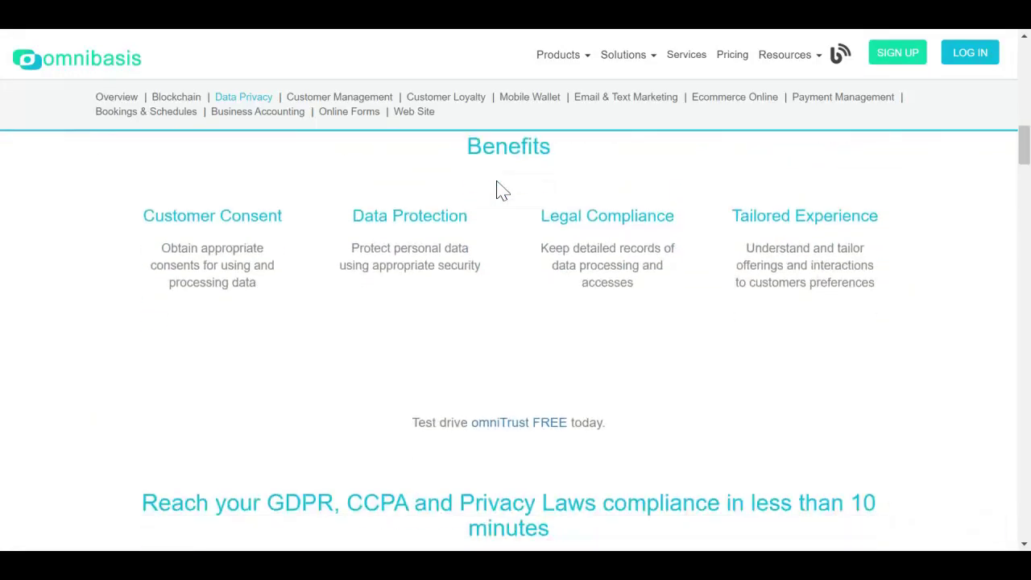
scroll(545, 200, down, 3)
scroll(545, 200, down, 2)
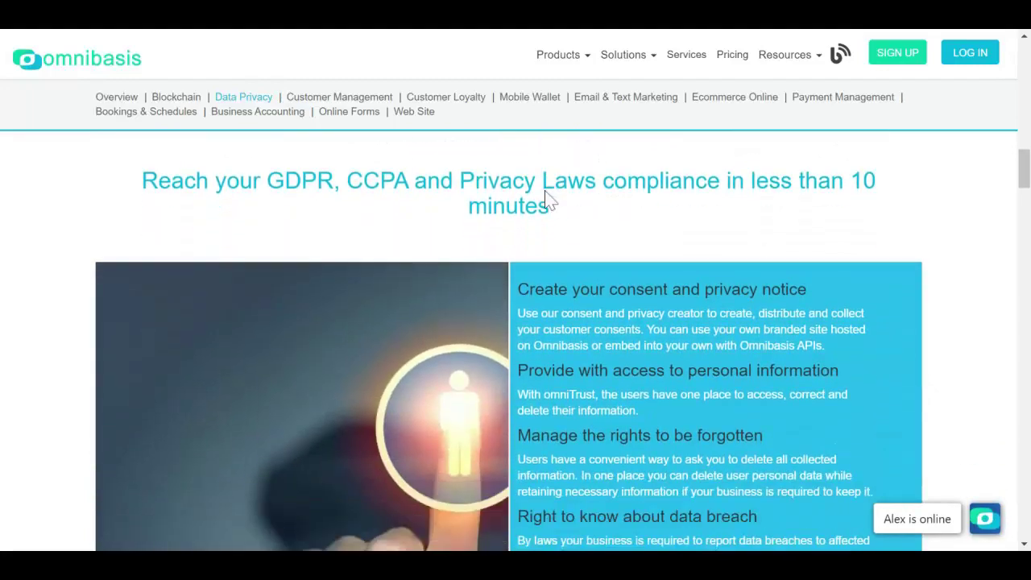
scroll(545, 198, down, 3)
scroll(544, 192, up, 10)
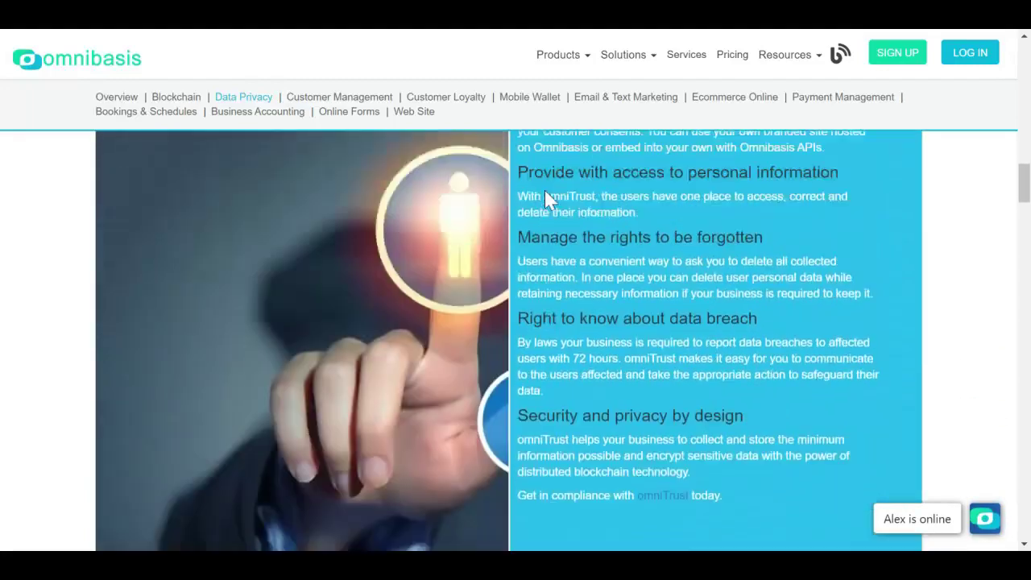
scroll(546, 193, up, 5)
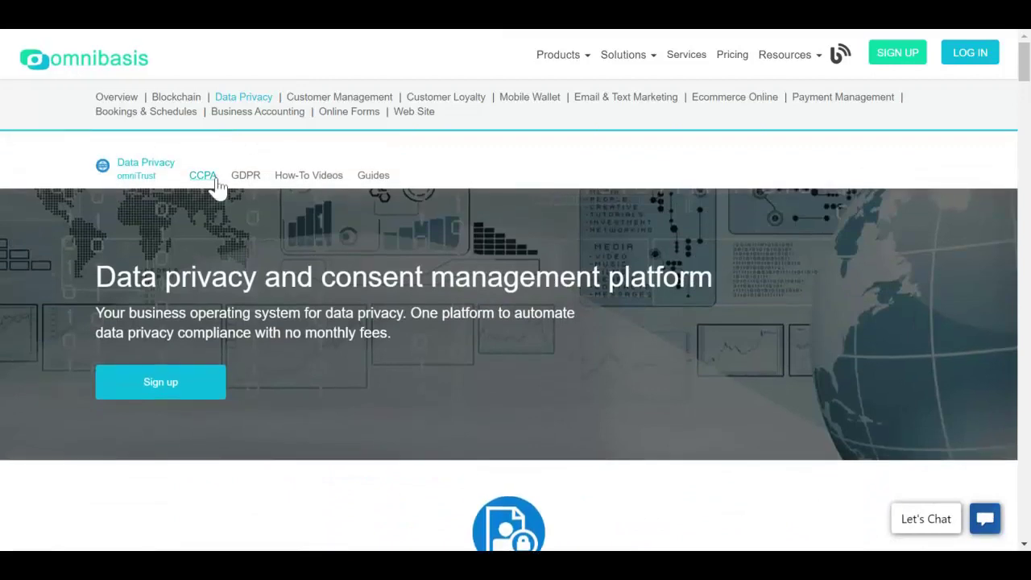
click(216, 177)
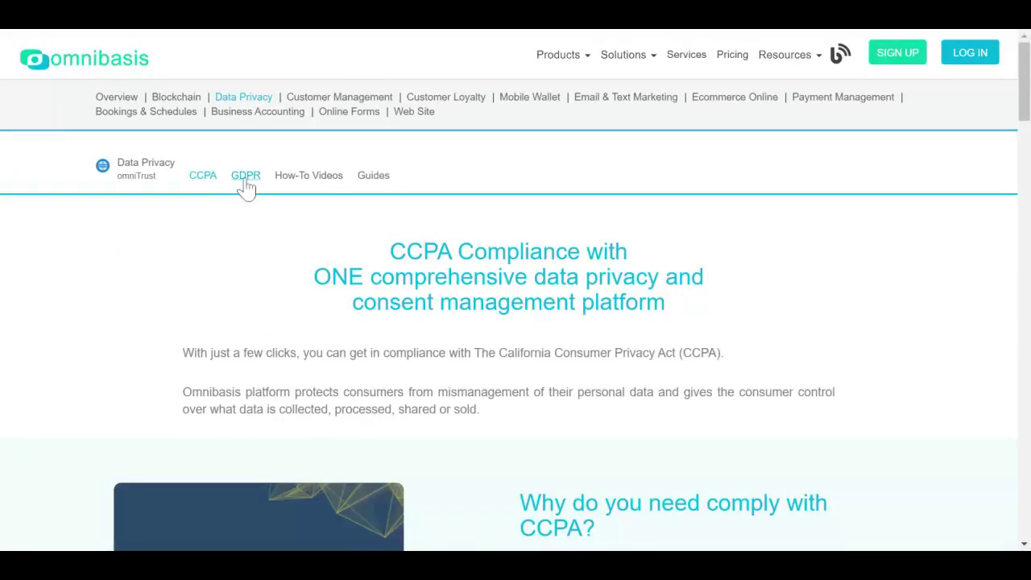
click(246, 177)
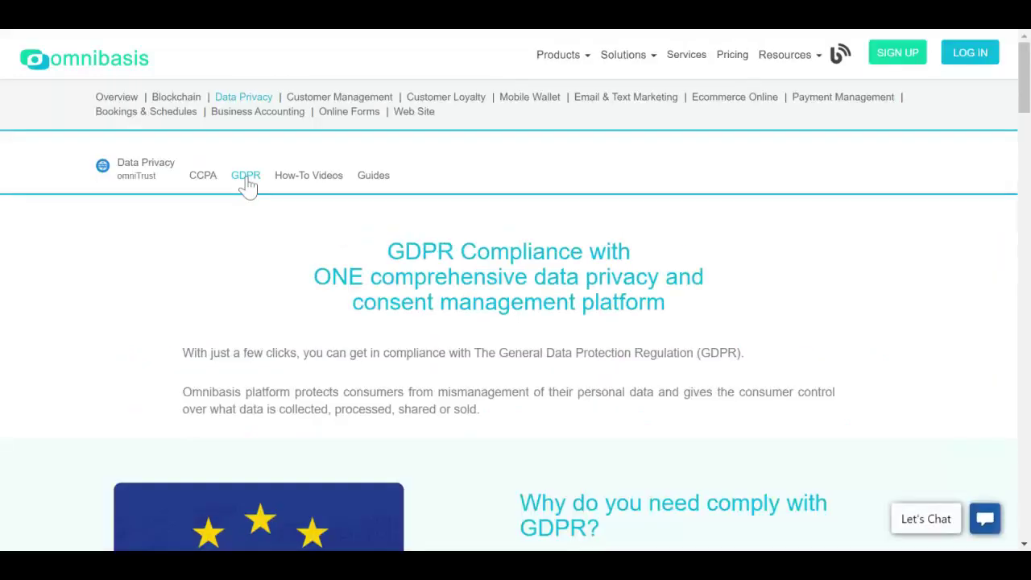
Read through the GDPR page and go back to the main Data Privacy page
scroll(246, 185, down, 8)
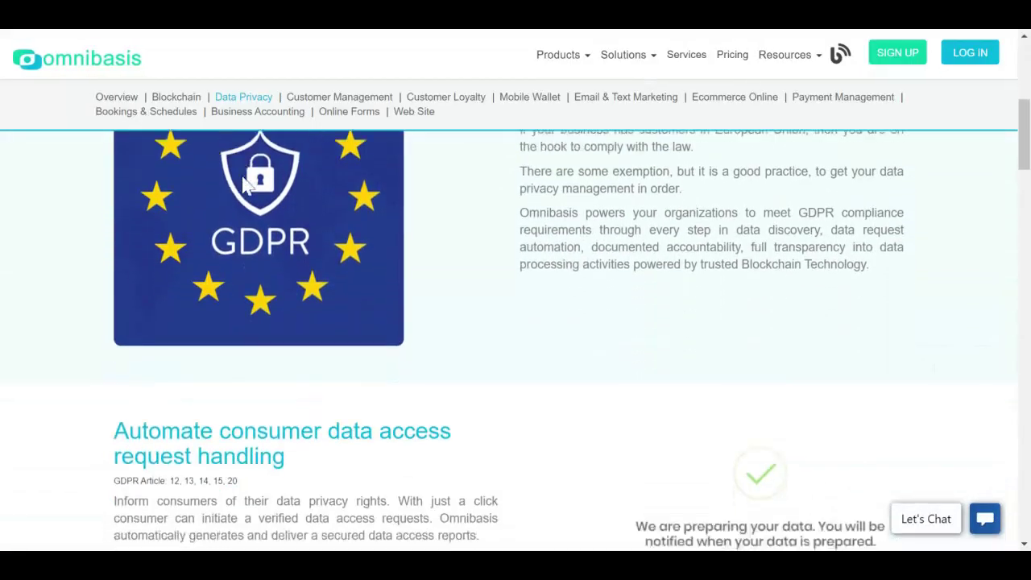
scroll(246, 185, down, 4)
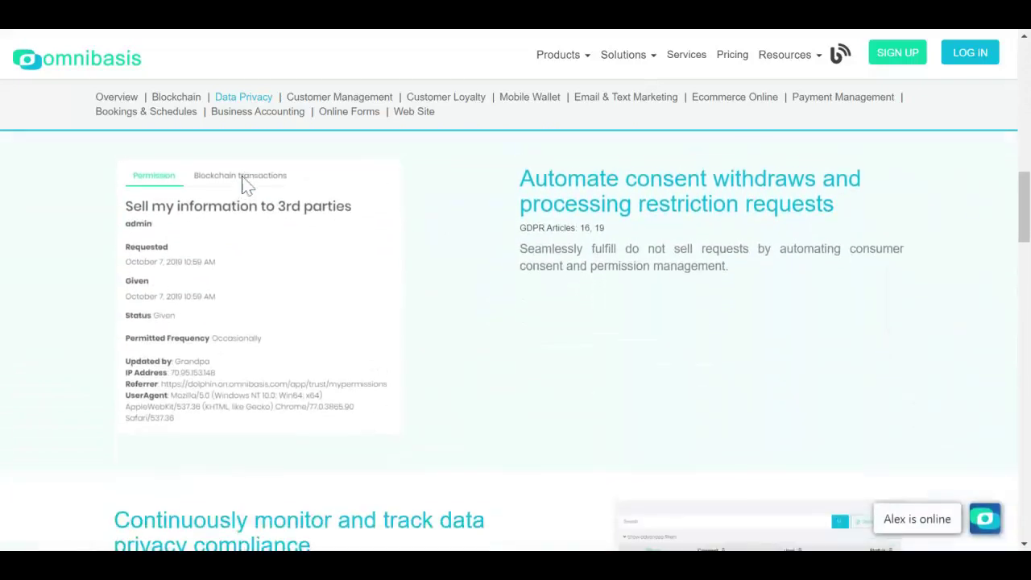
scroll(245, 185, down, 5)
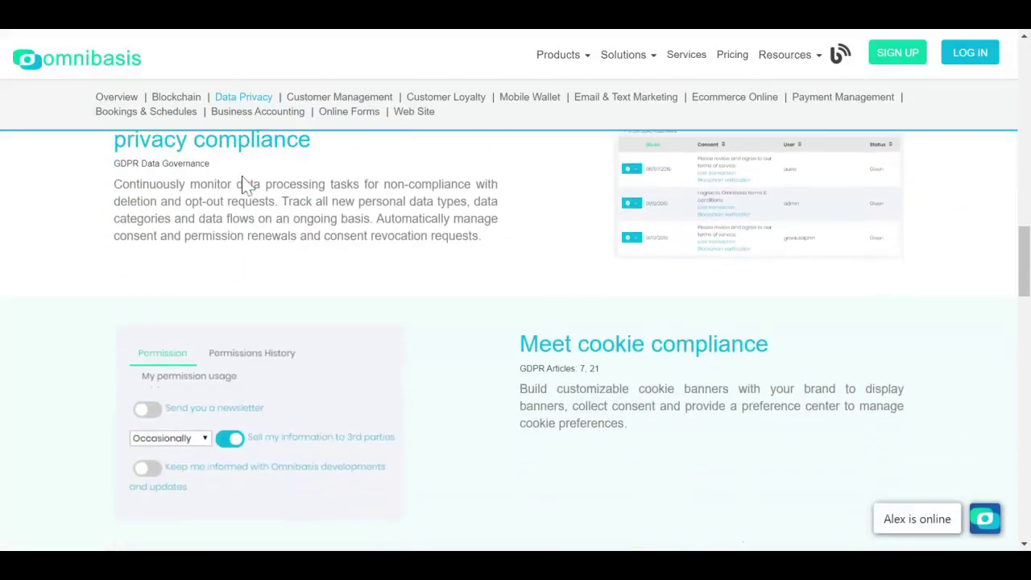
scroll(246, 185, up, 15)
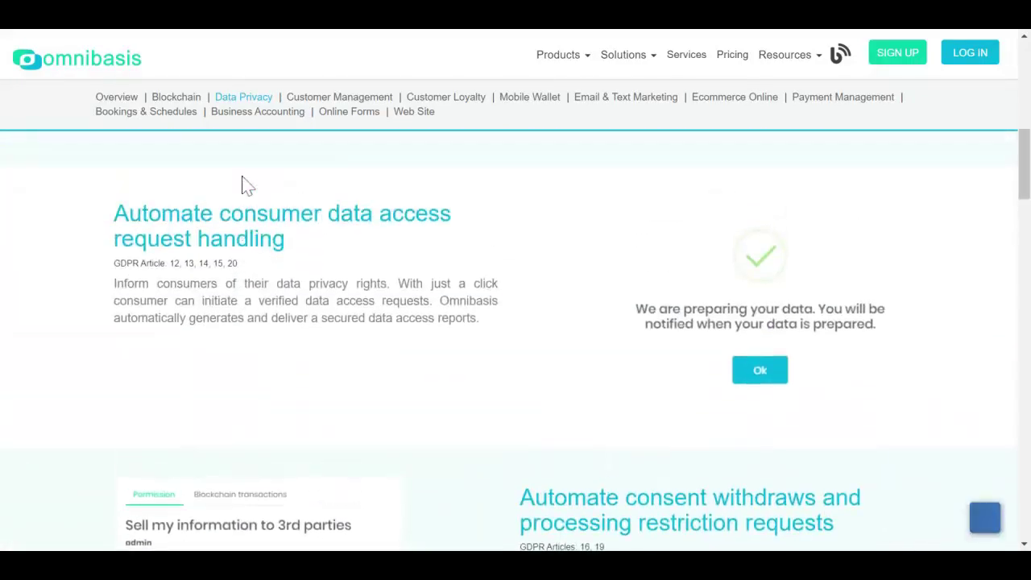
scroll(246, 185, up, 4)
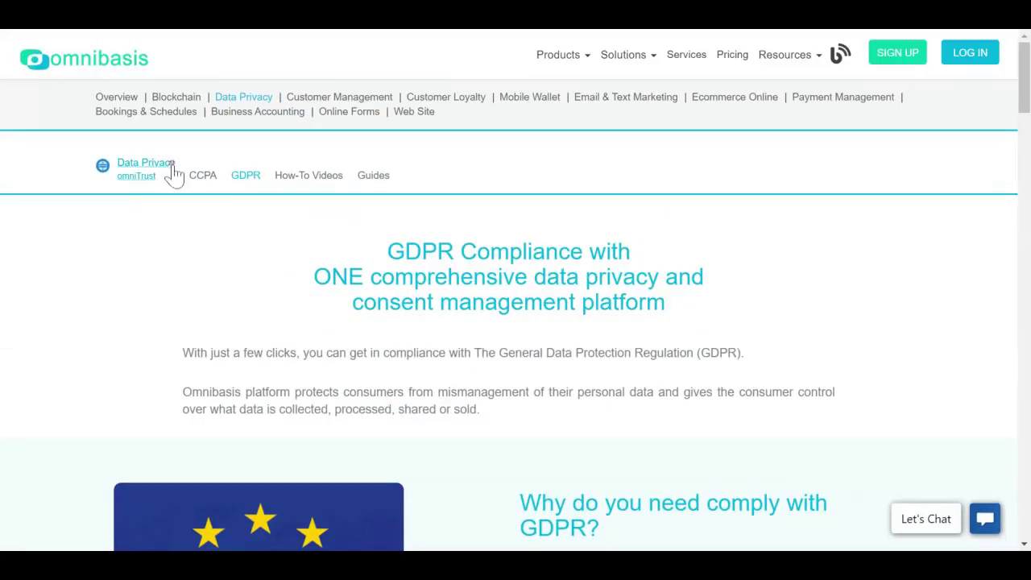
click(145, 163)
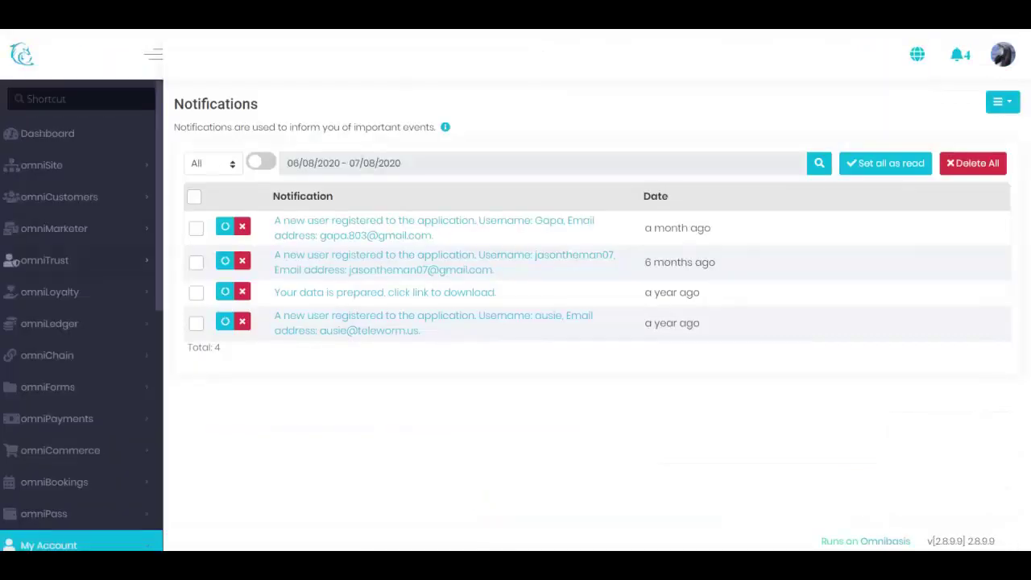
Edit 'Our data processing activity' from omniTrust's Processing Activity list
click(144, 264)
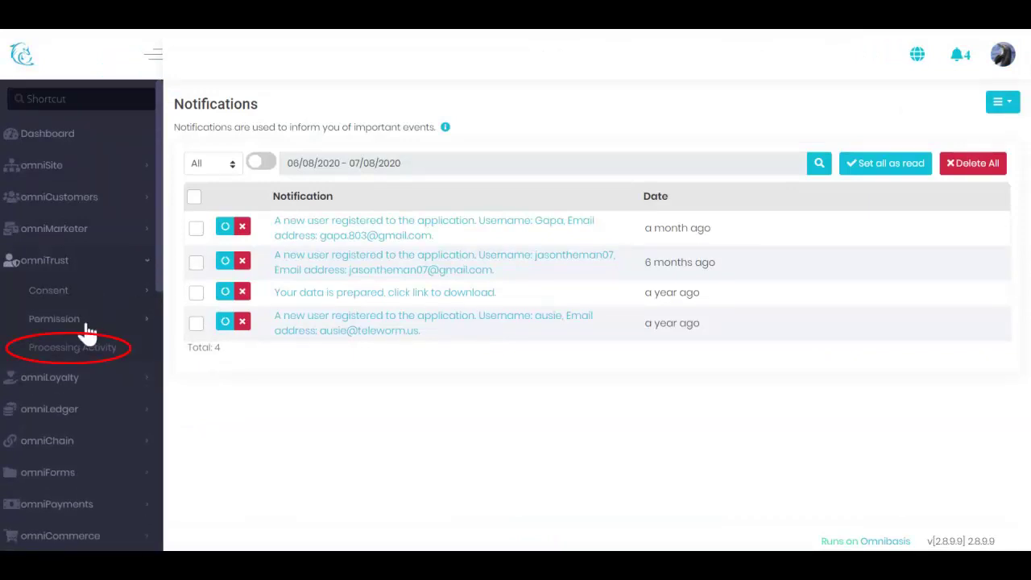
click(86, 351)
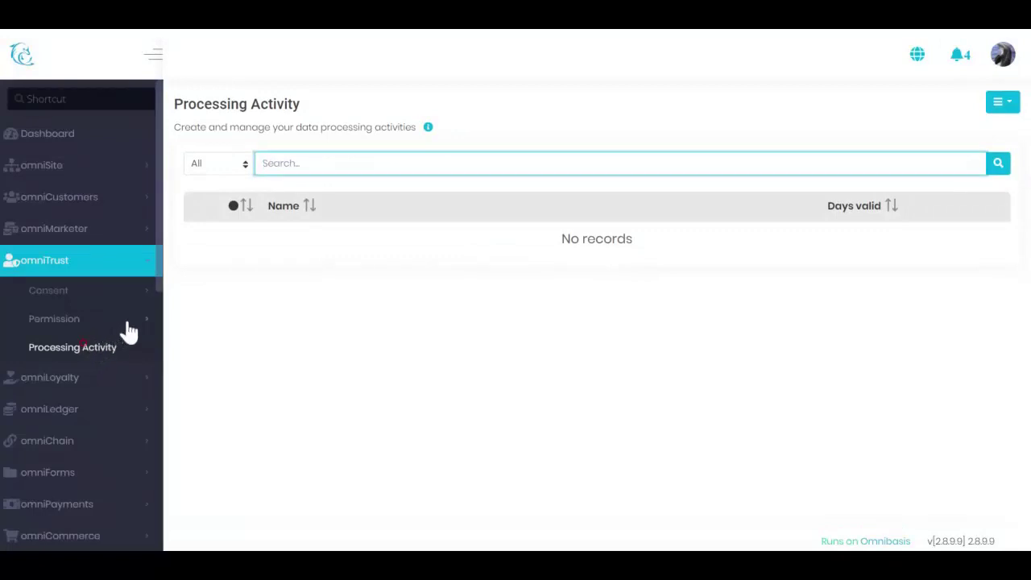
click(999, 109)
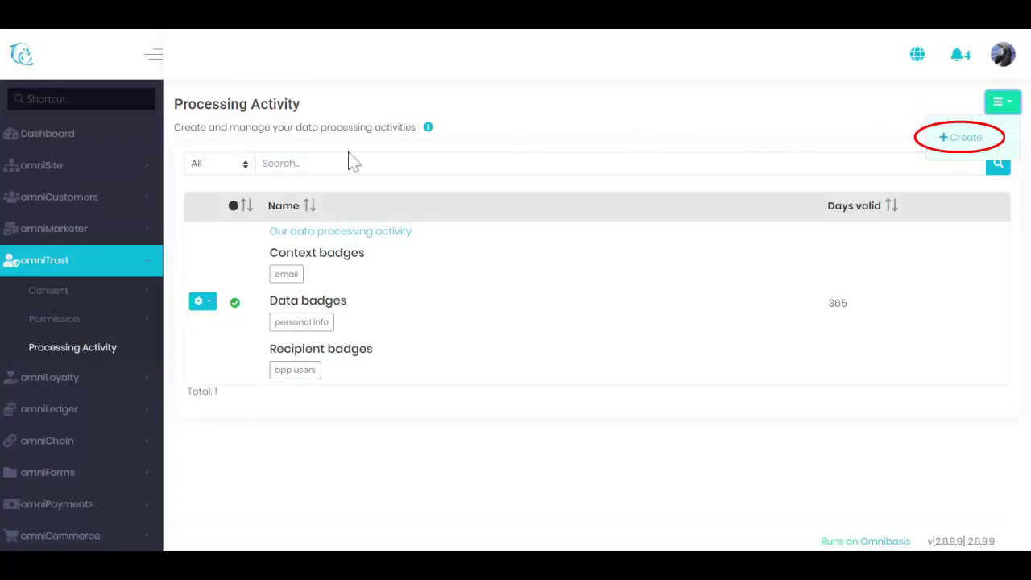
click(202, 302)
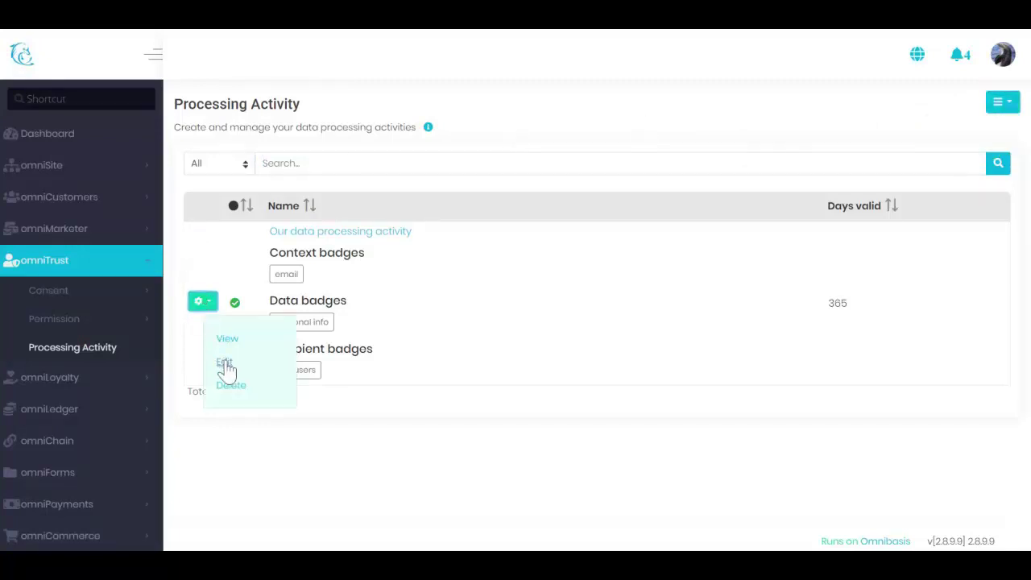
click(225, 364)
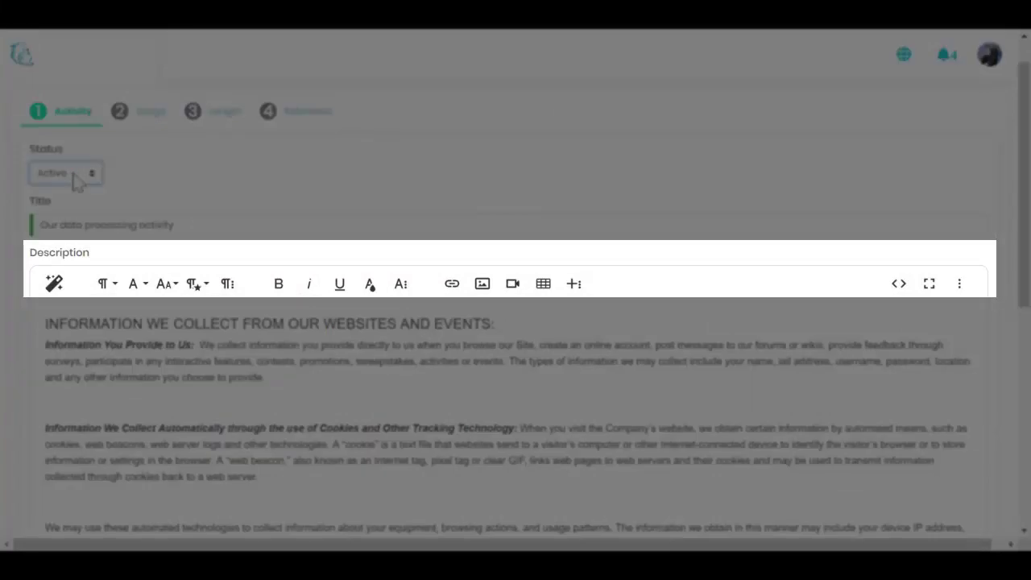
key(ctrl+shift+Left)
key(ctrl+shift+Left)
key(ctrl+shift+Left)
key(ctrl+shift+Left)
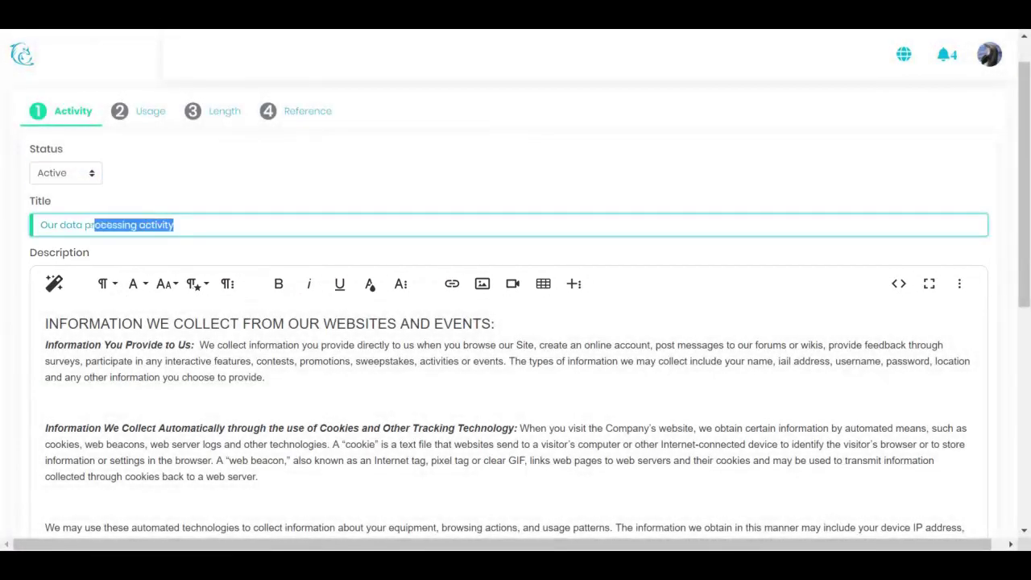
click(81, 344)
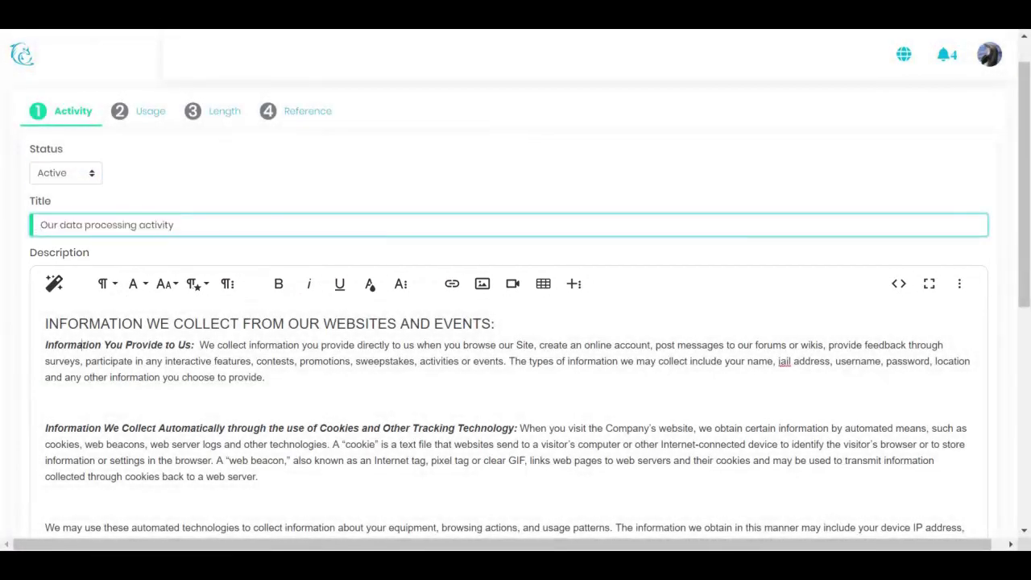
scroll(515, 322, down, 3)
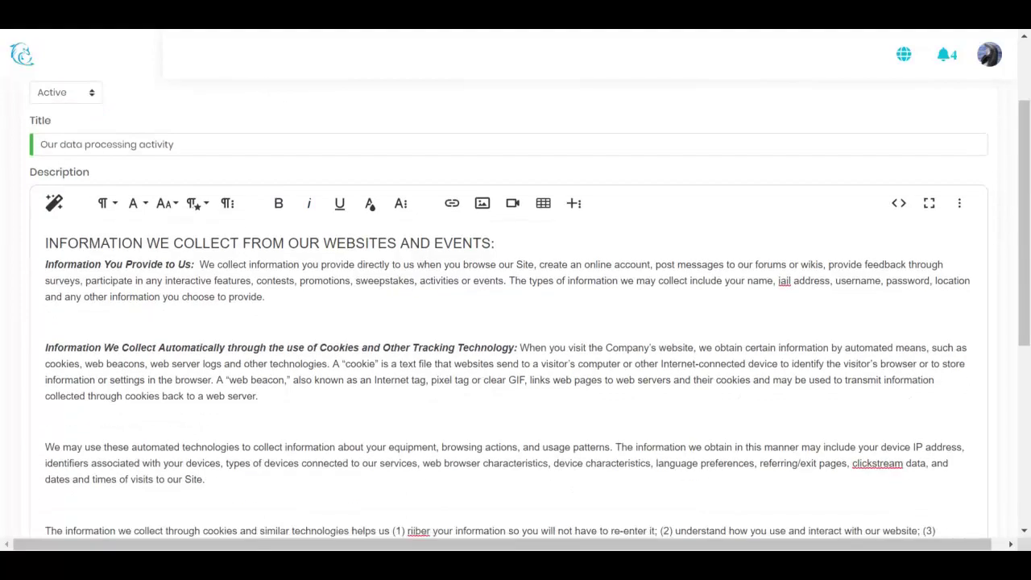
scroll(516, 323, down, 2)
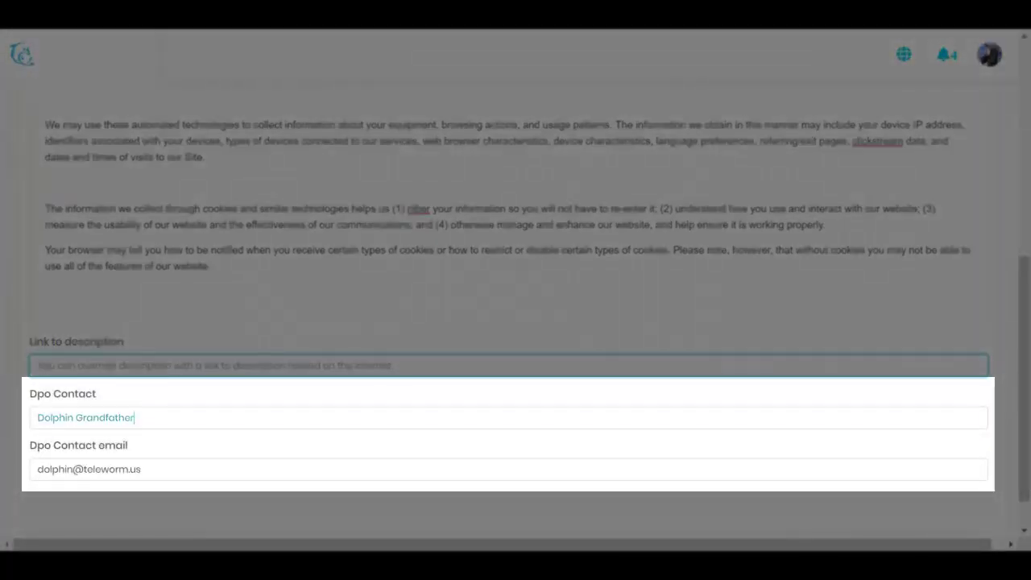
key(Tab)
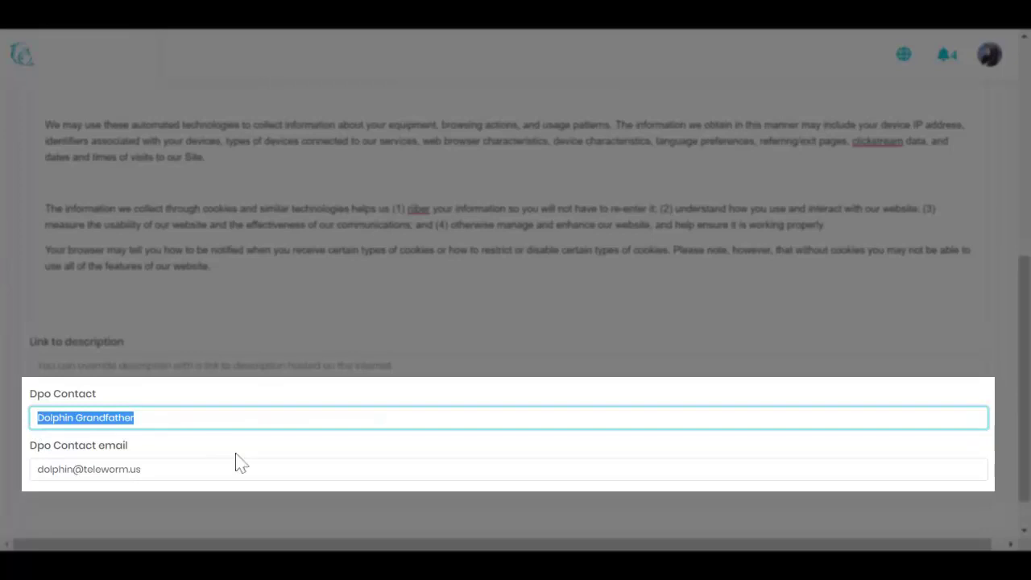
key(Tab)
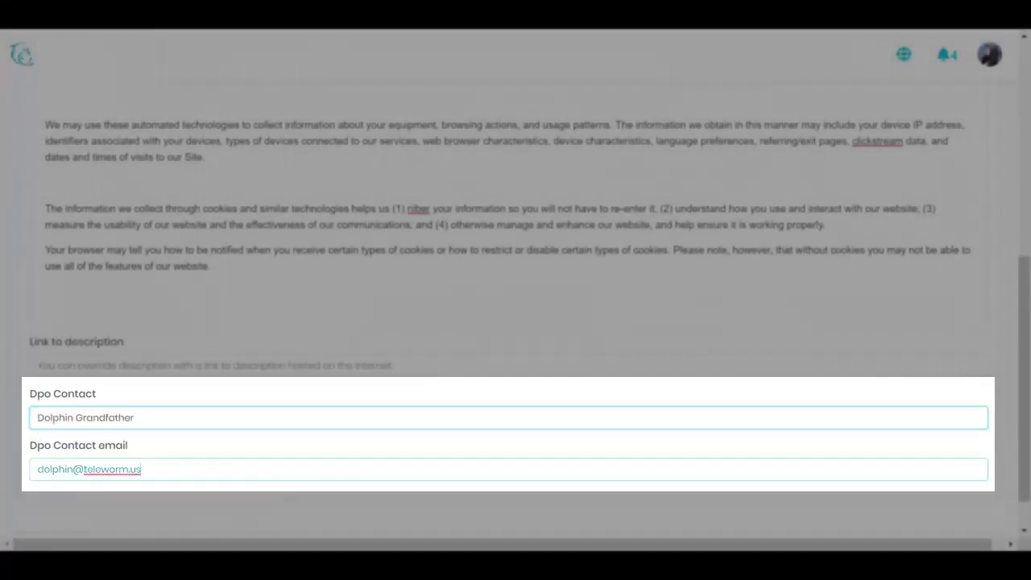
scroll(231, 397, up, 5)
scroll(232, 397, up, 3)
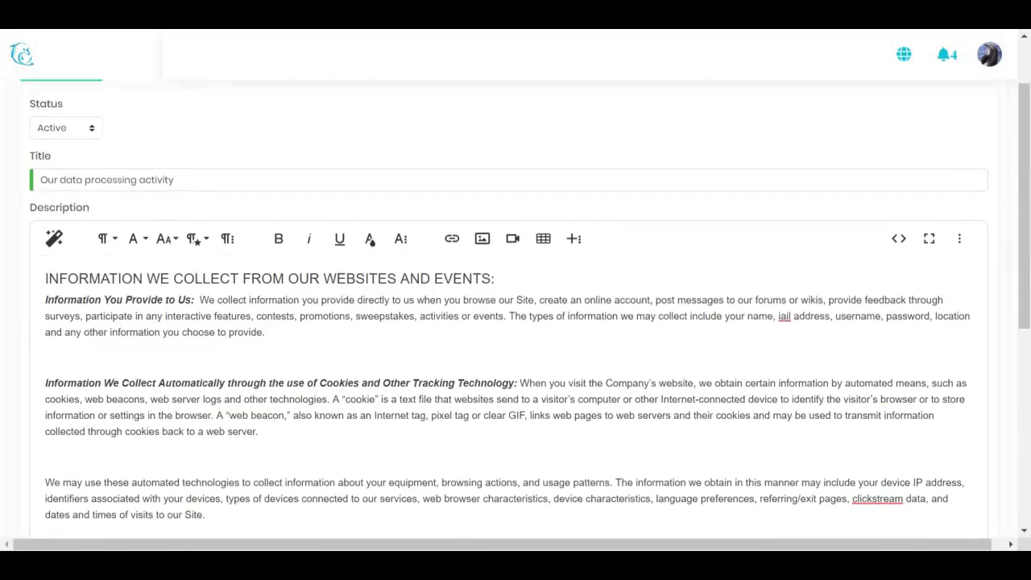
Review the activity's Used for, Third party use and Security measures texts
click(147, 153)
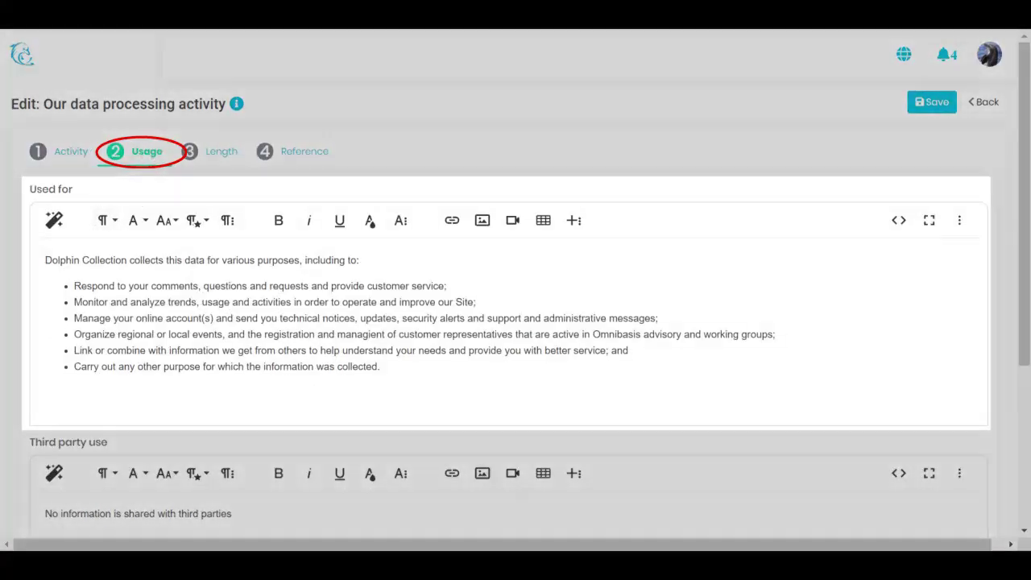
drag(45, 259, 380, 366)
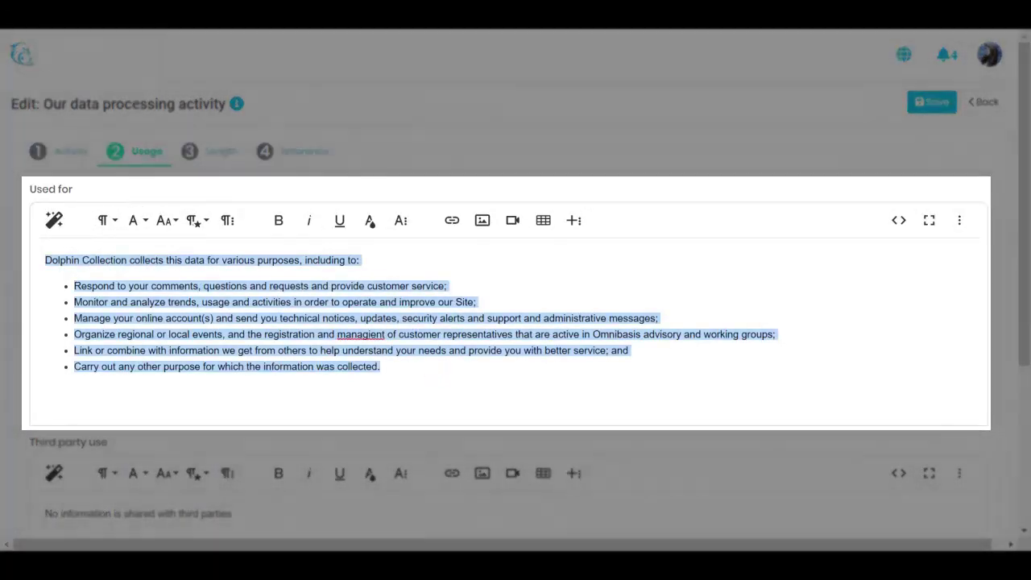
click(433, 375)
scroll(326, 334, down, 3)
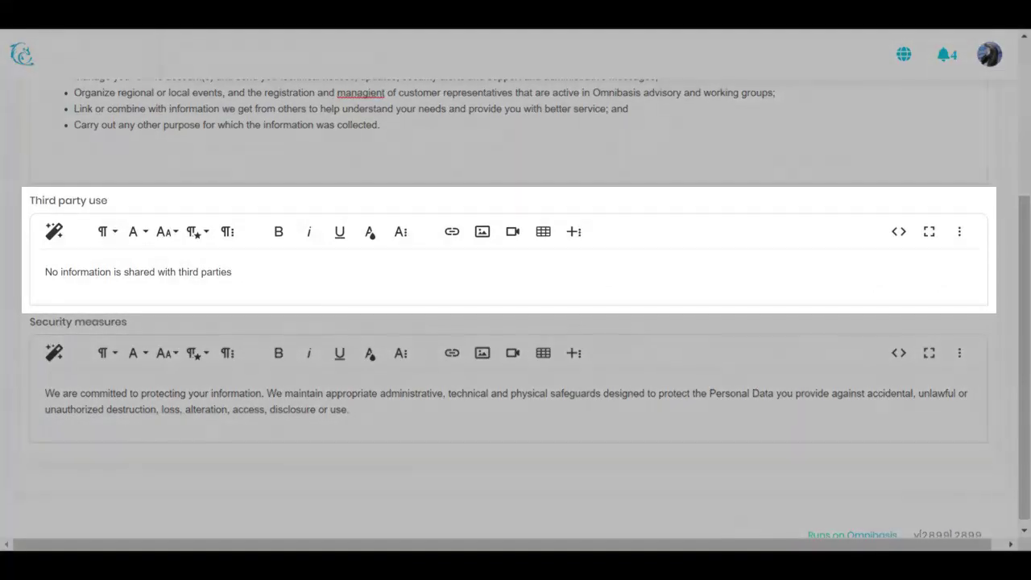
drag(45, 272, 232, 273)
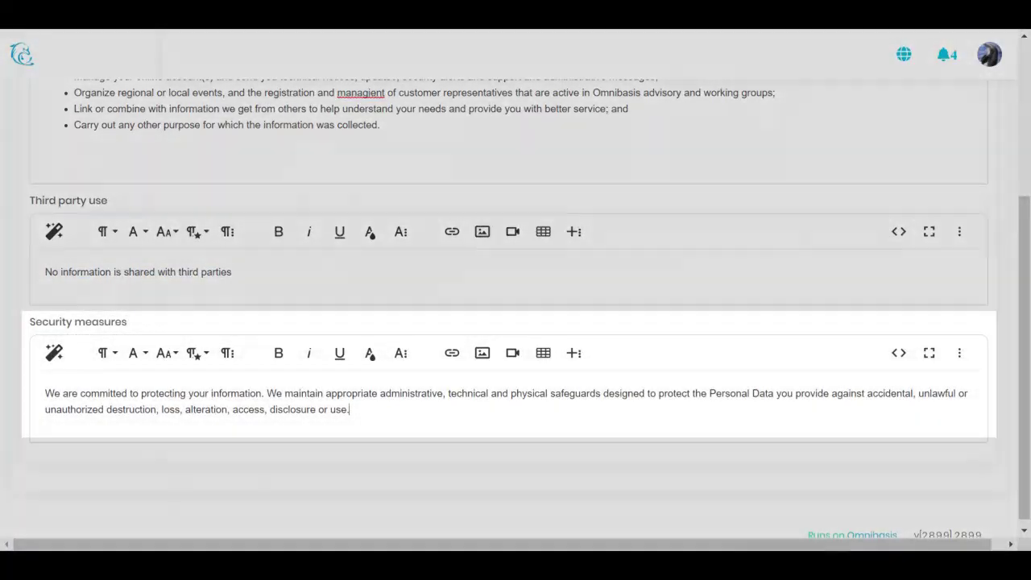
drag(350, 409, 62, 393)
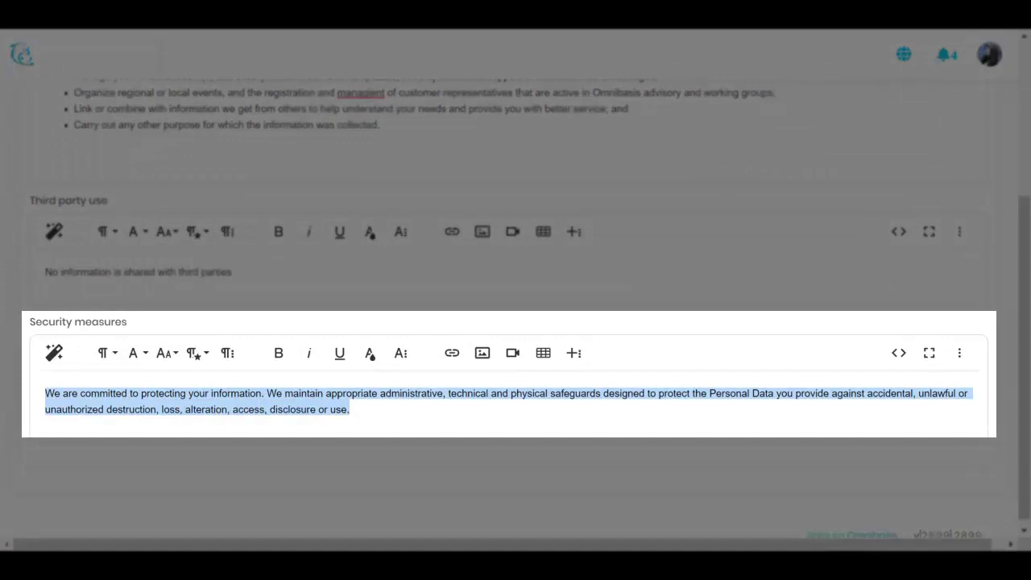
Clear the 365 days-valid value on the activity's Length step
scroll(133, 352, up, 3)
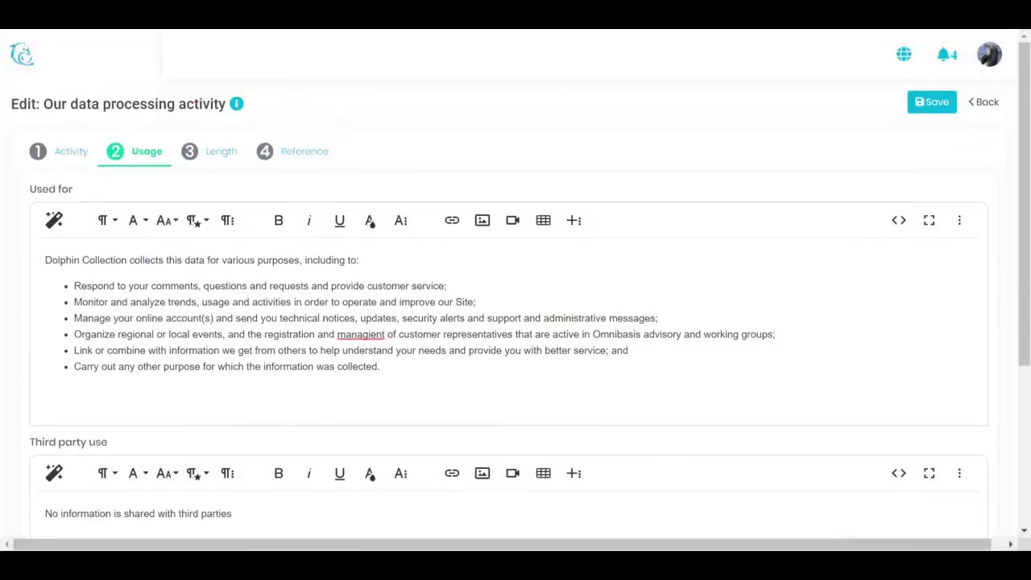
click(214, 159)
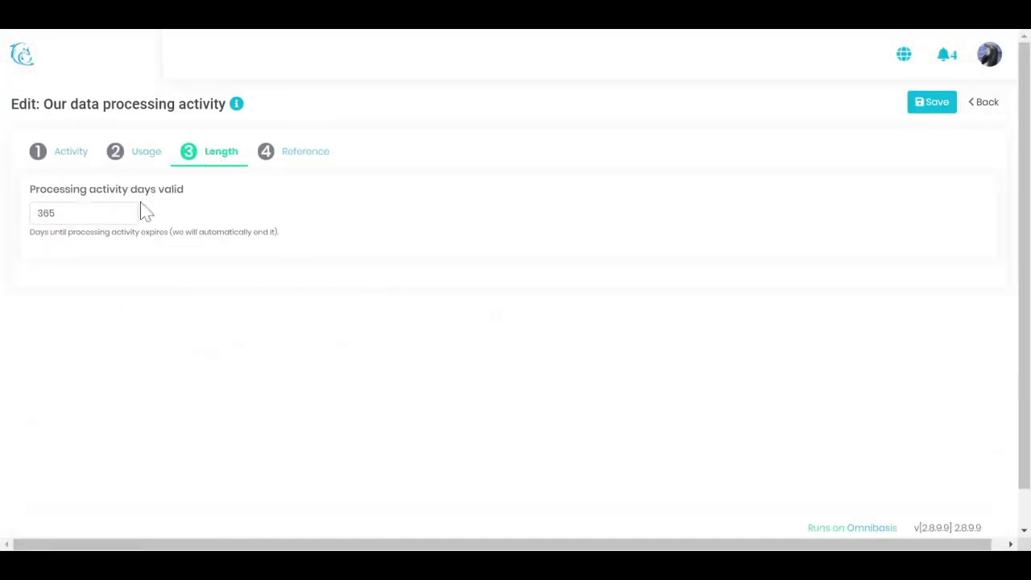
drag(64, 214, 1, 225)
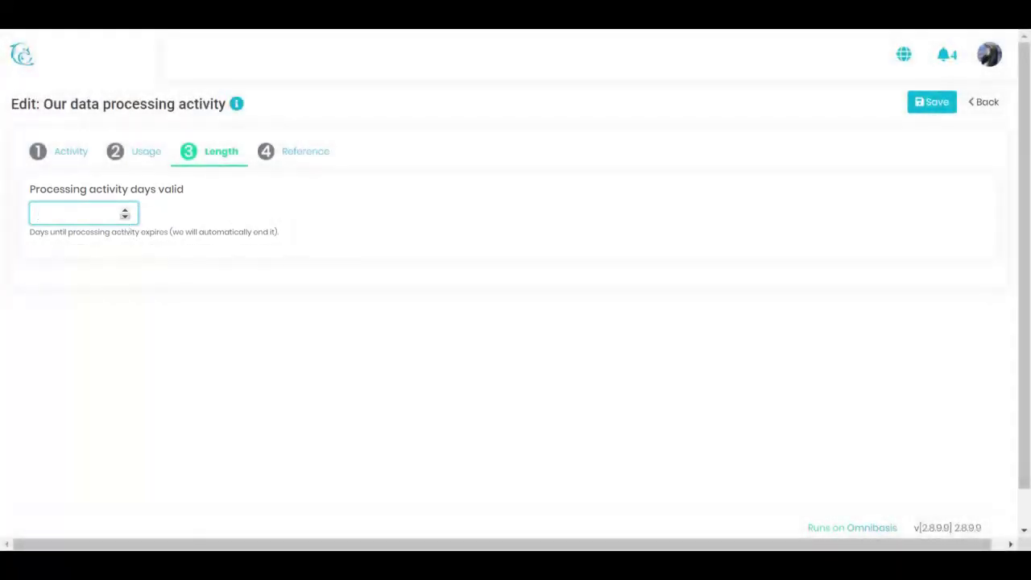
Add a 'names' context badge beside 'email' on the Reference step
click(290, 163)
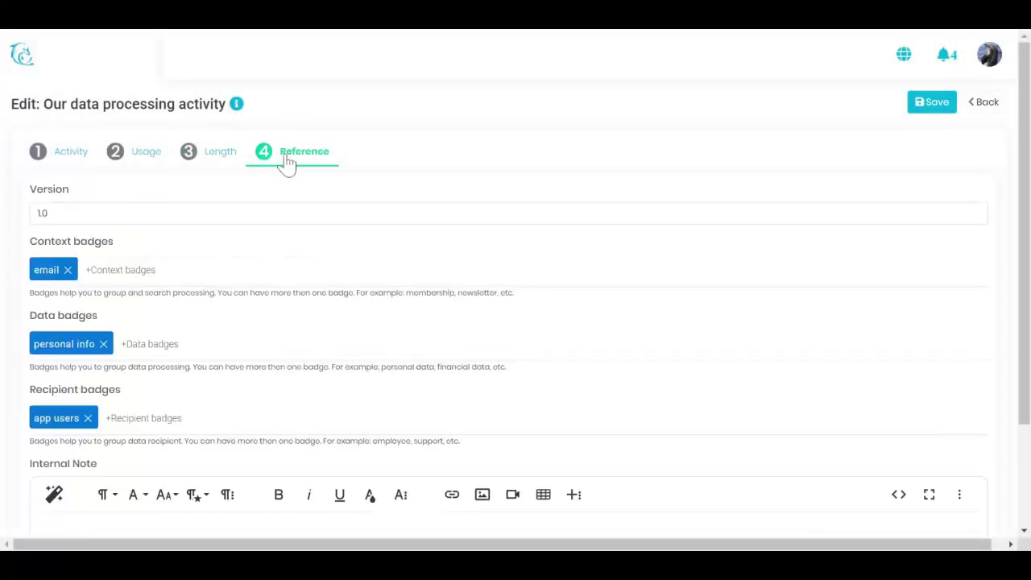
click(123, 212)
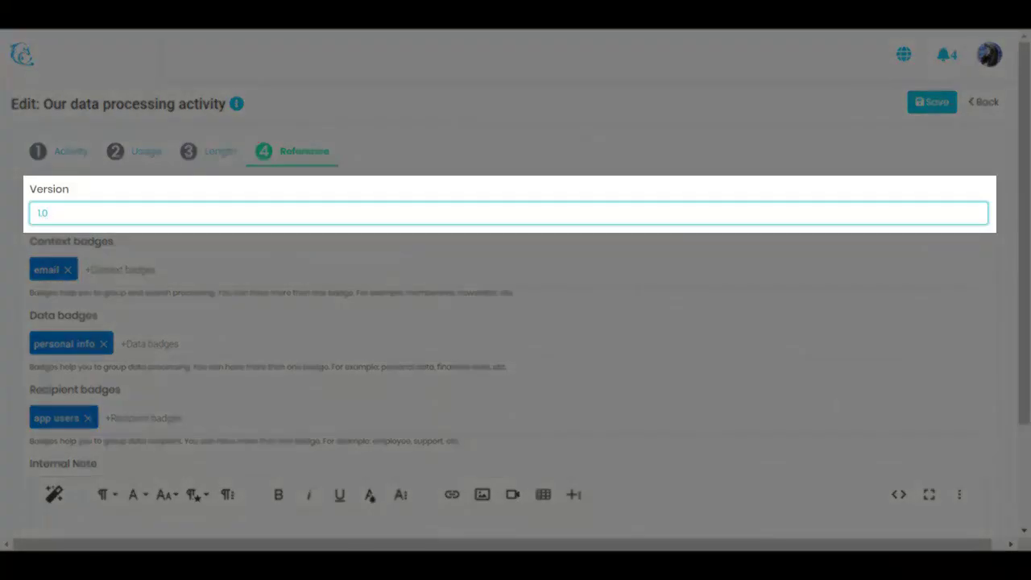
click(124, 270)
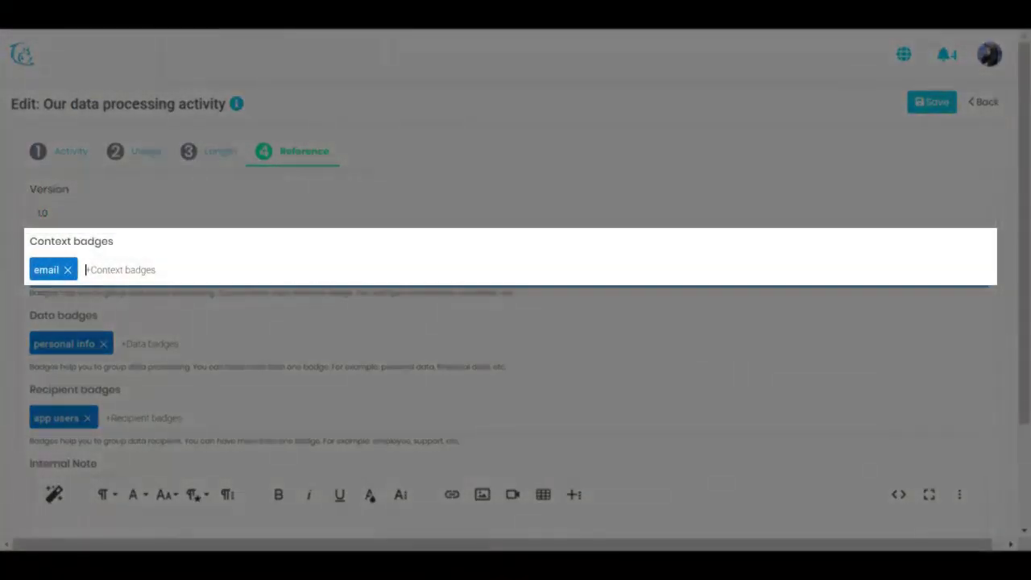
text(names)
key(Return)
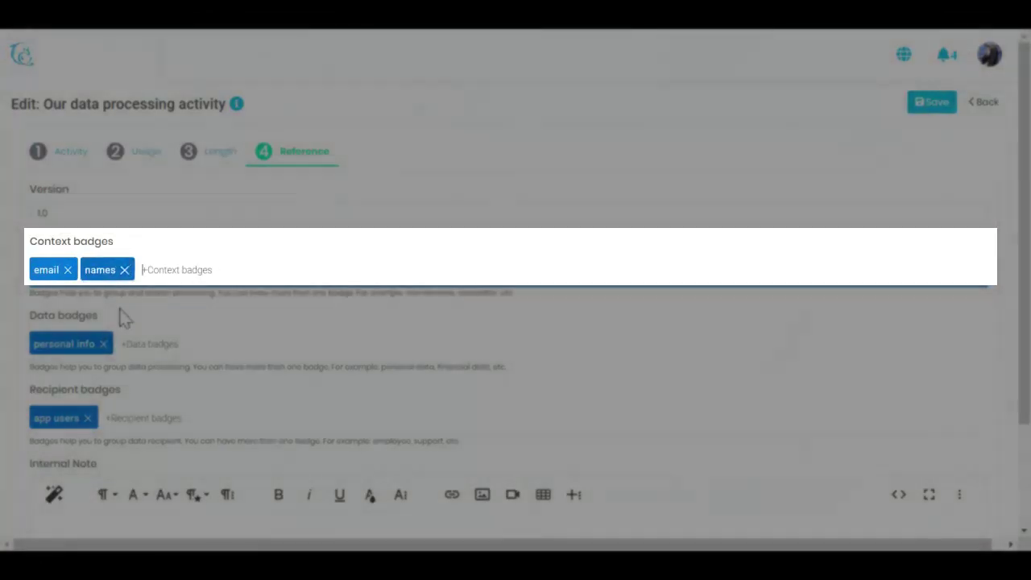
Save the processing activity and go back to the Processing Activity list
scroll(138, 459, down, 2)
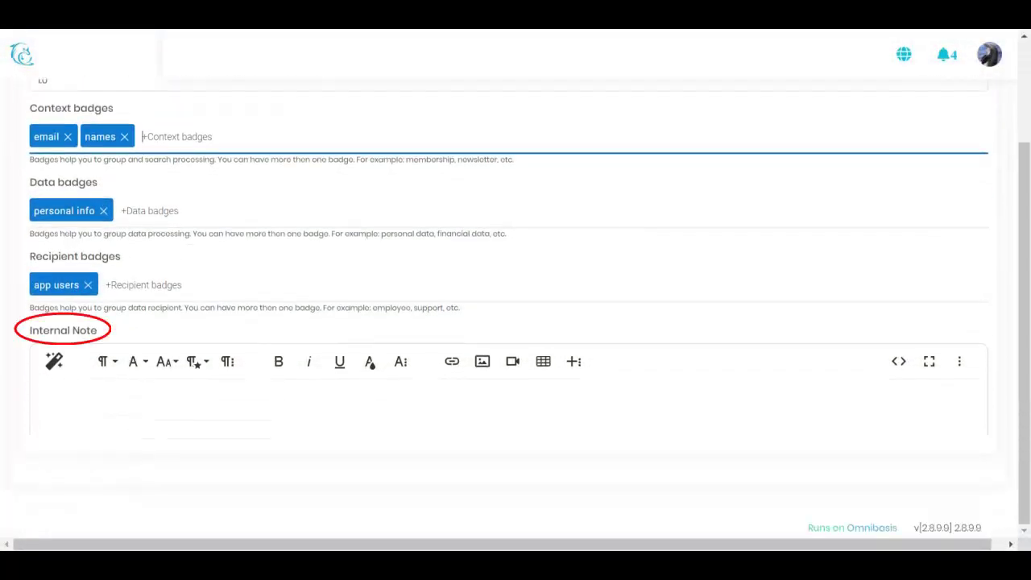
click(120, 409)
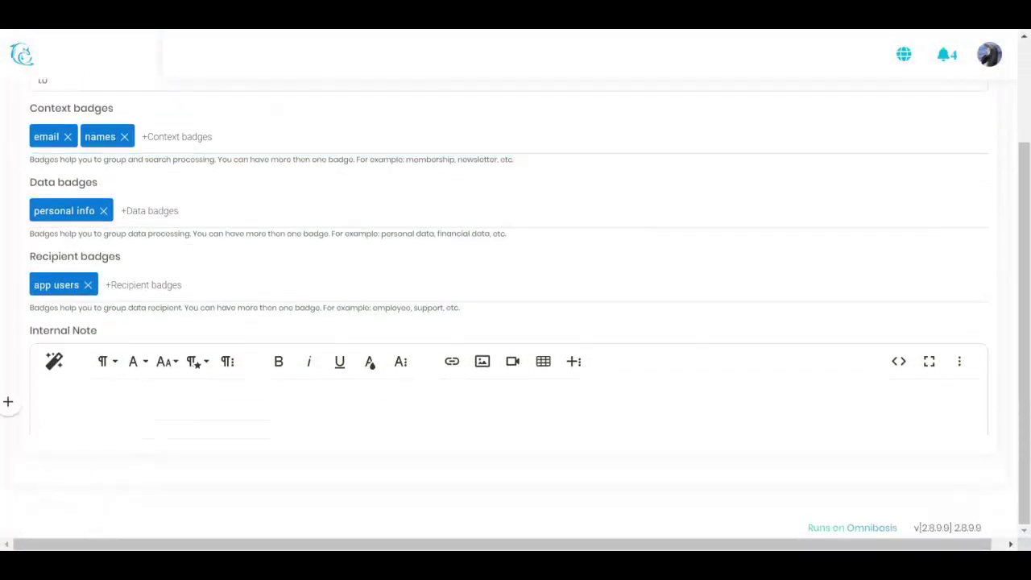
scroll(278, 371, up, 2)
click(934, 105)
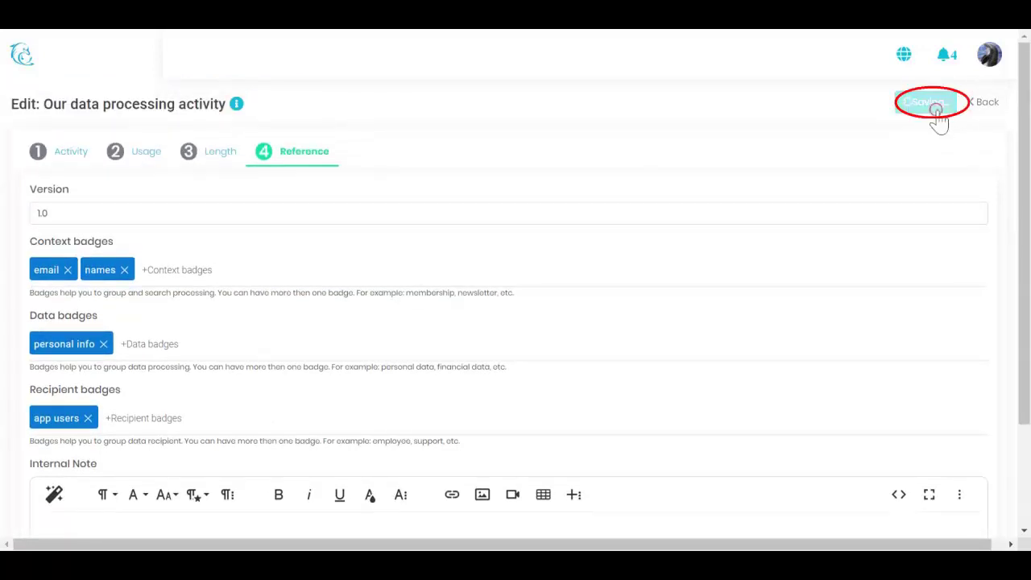
click(982, 102)
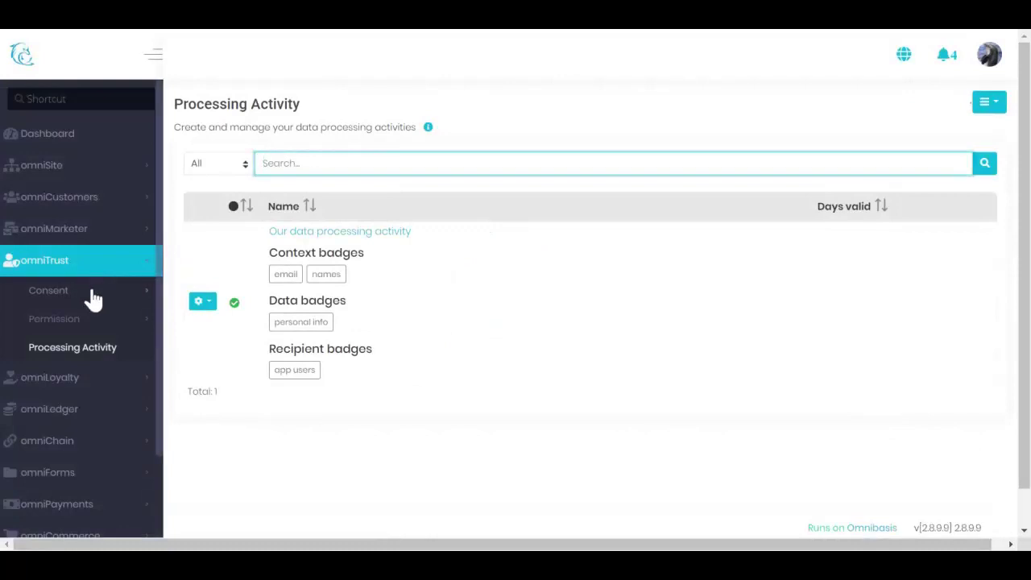
Edit the consent 'Use registration email to contact with import updated' from Consent Setup
click(93, 298)
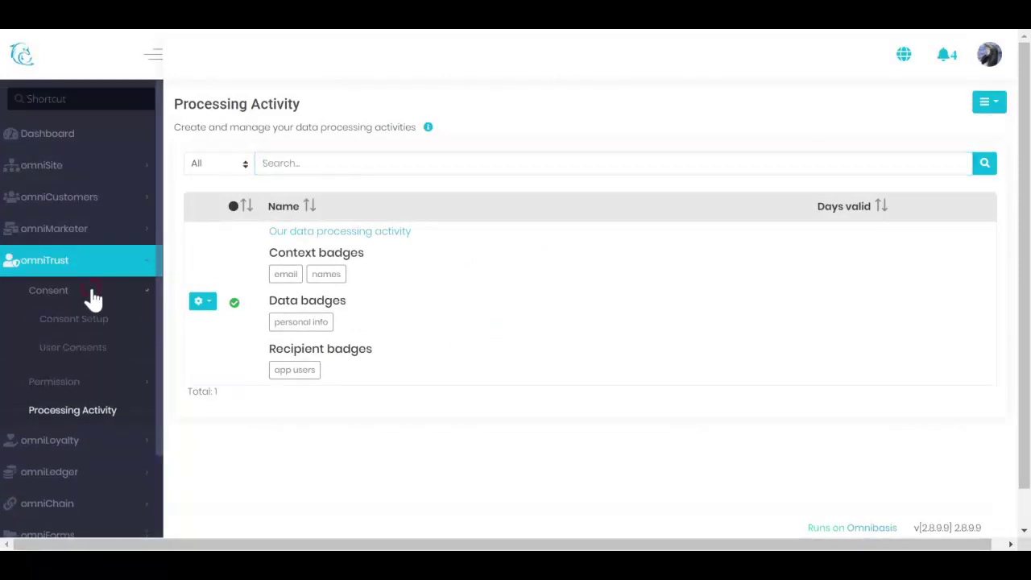
click(94, 323)
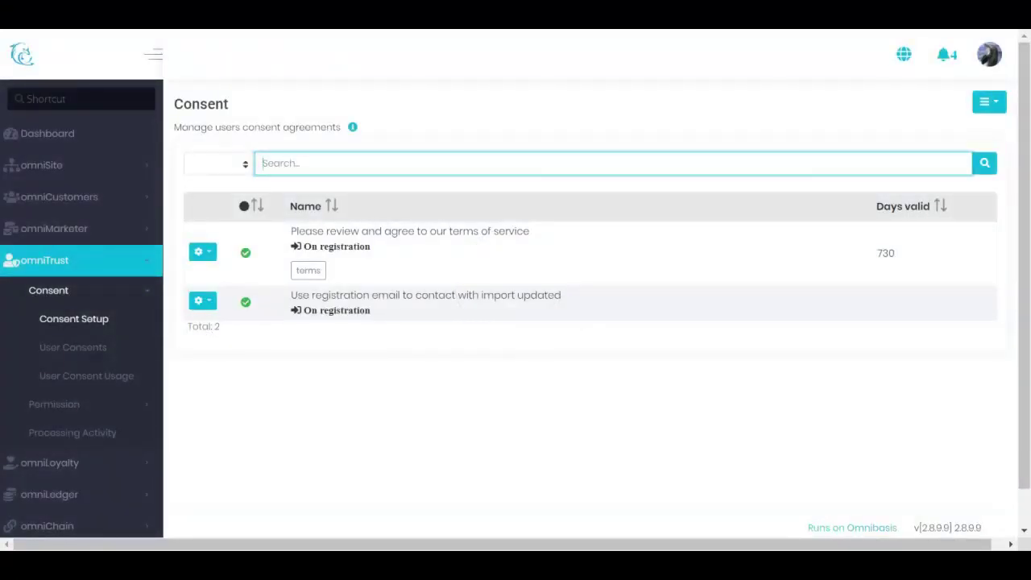
click(986, 103)
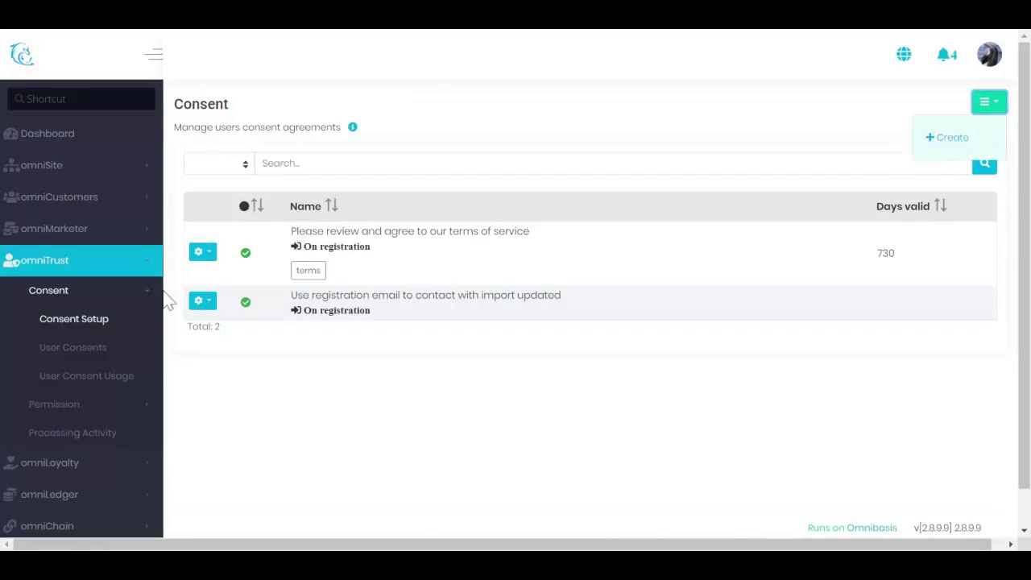
click(201, 303)
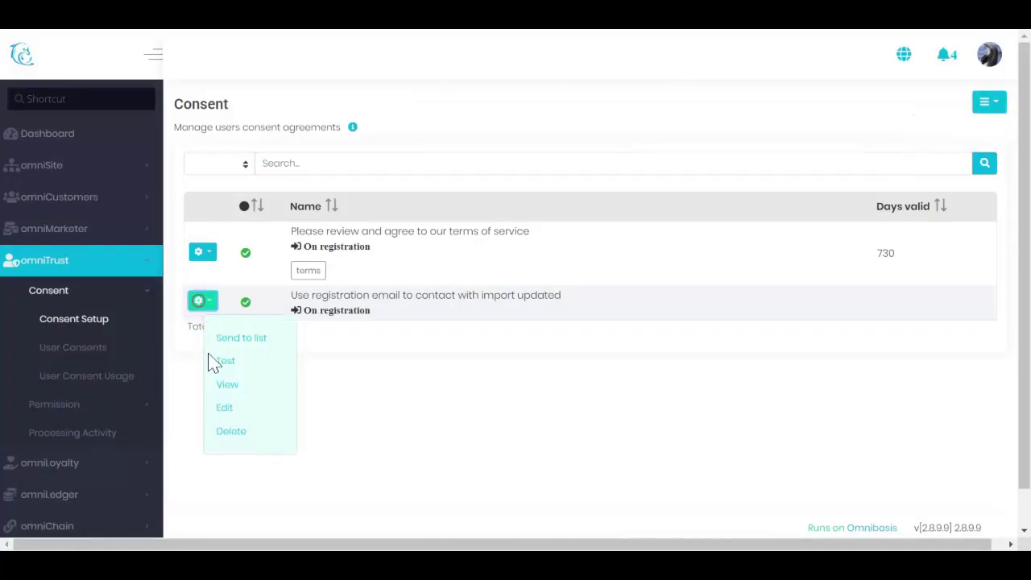
click(231, 408)
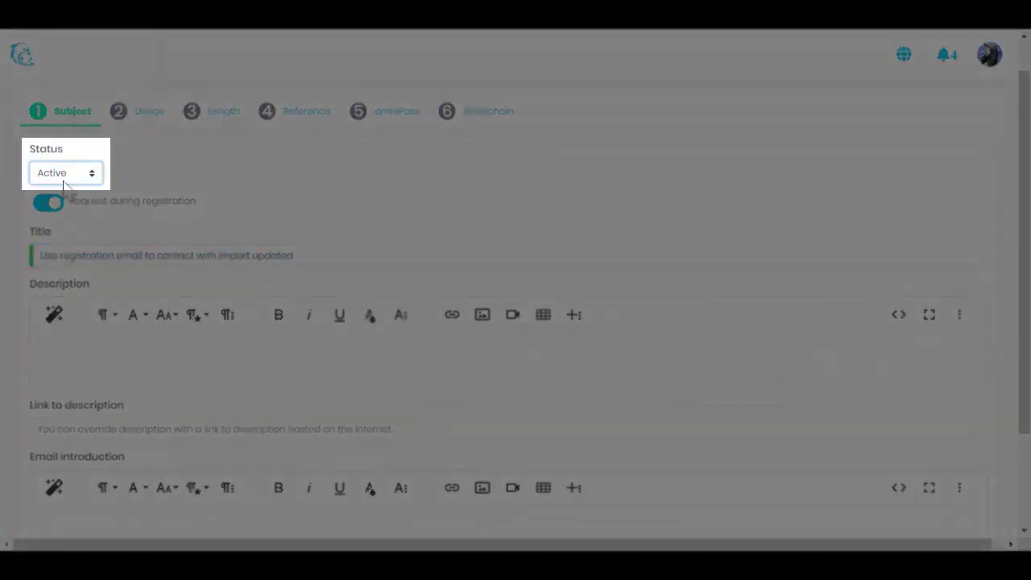
Keep registration requests on and set the email introduction to 'Please consent to import records.'
click(47, 206)
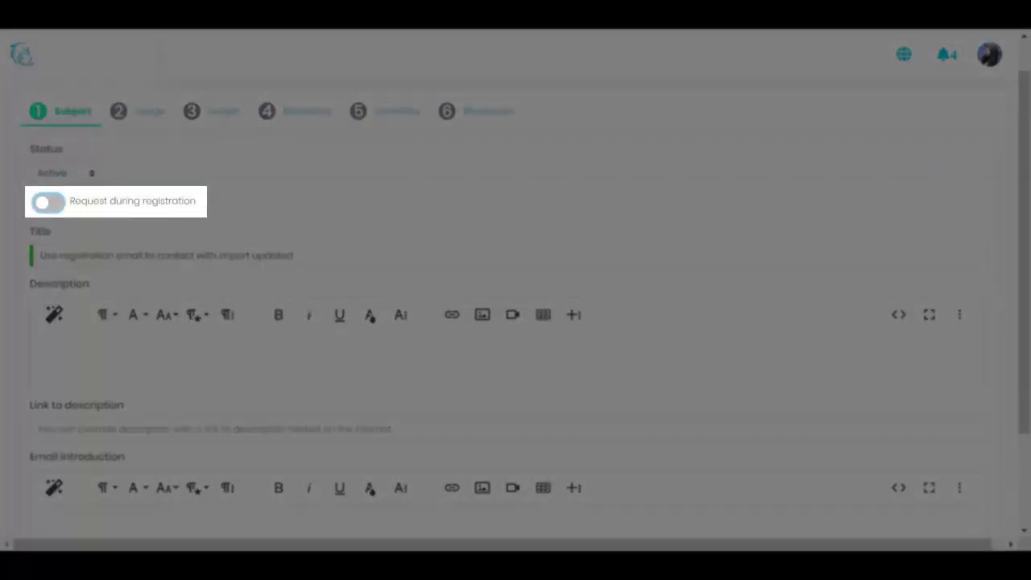
click(59, 208)
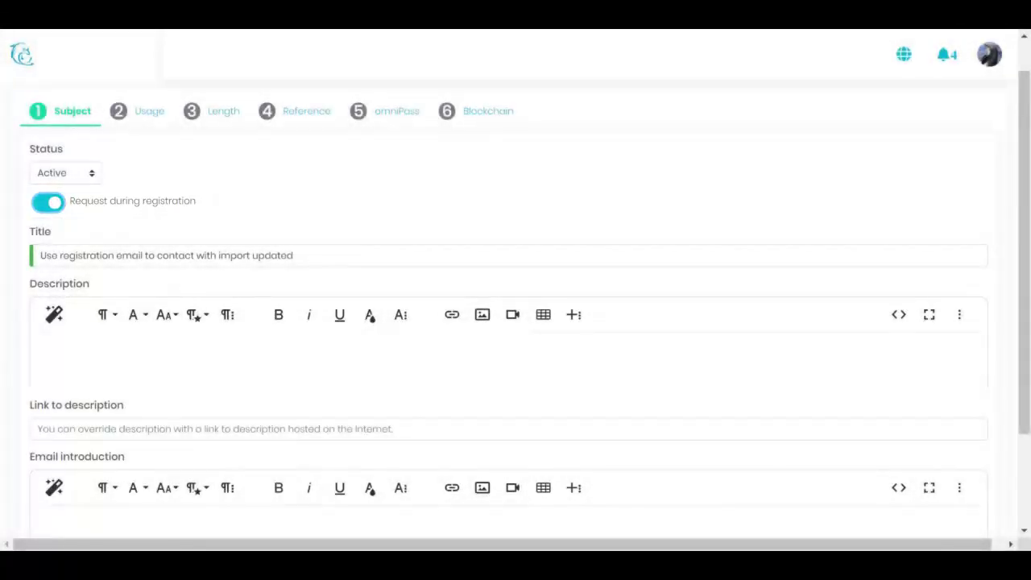
click(232, 257)
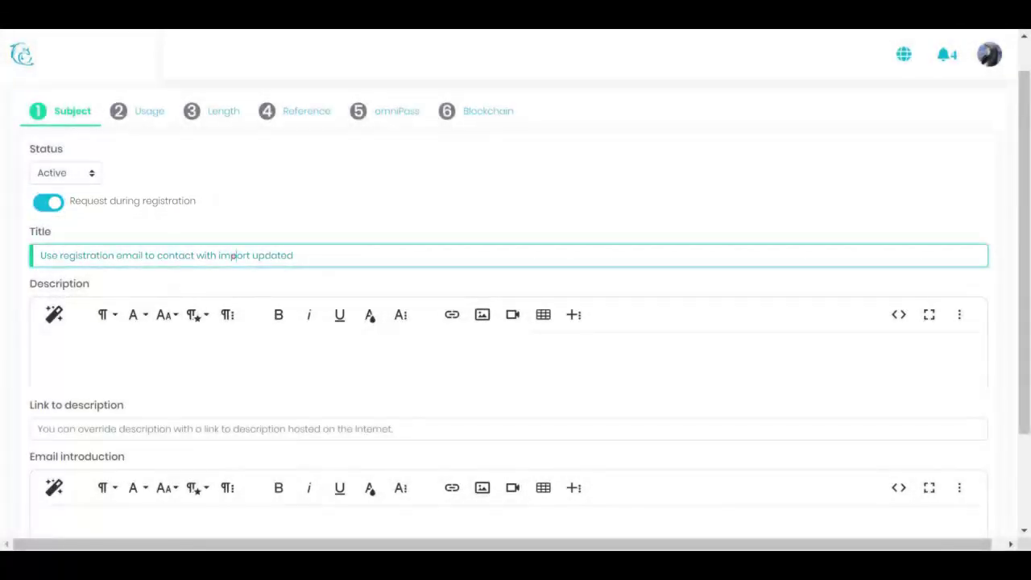
scroll(249, 403, down, 1)
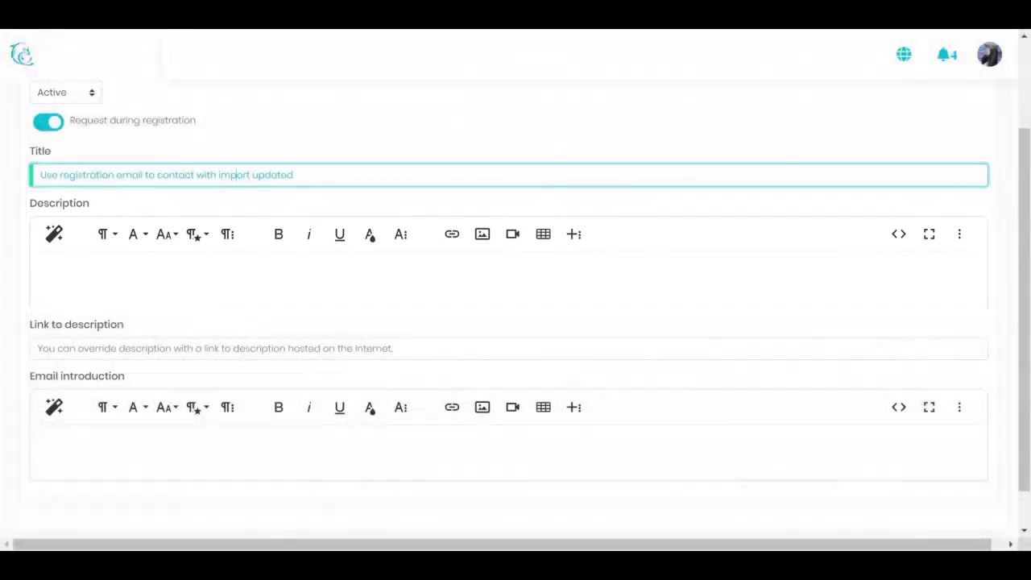
click(141, 348)
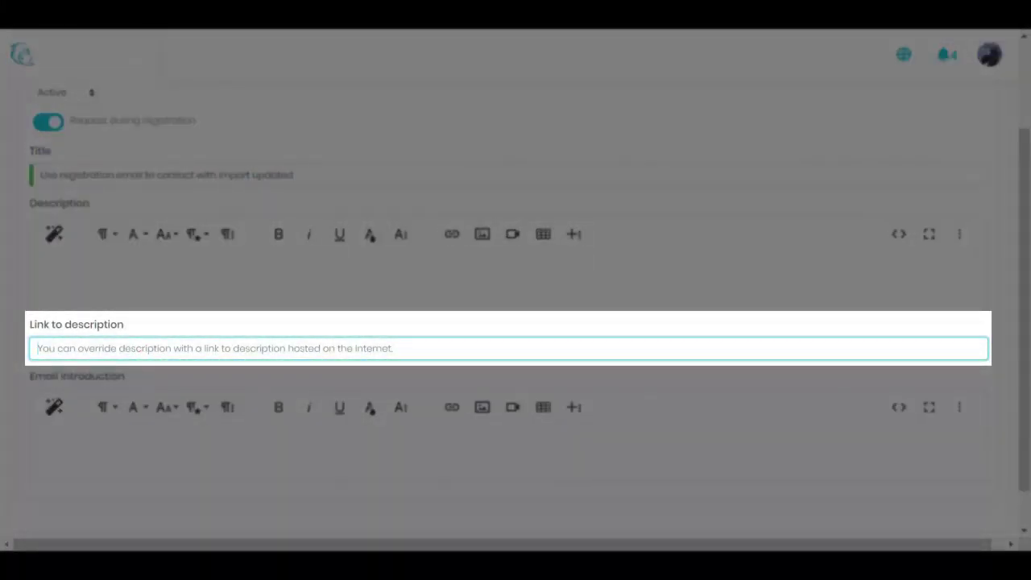
click(119, 439)
text(P)
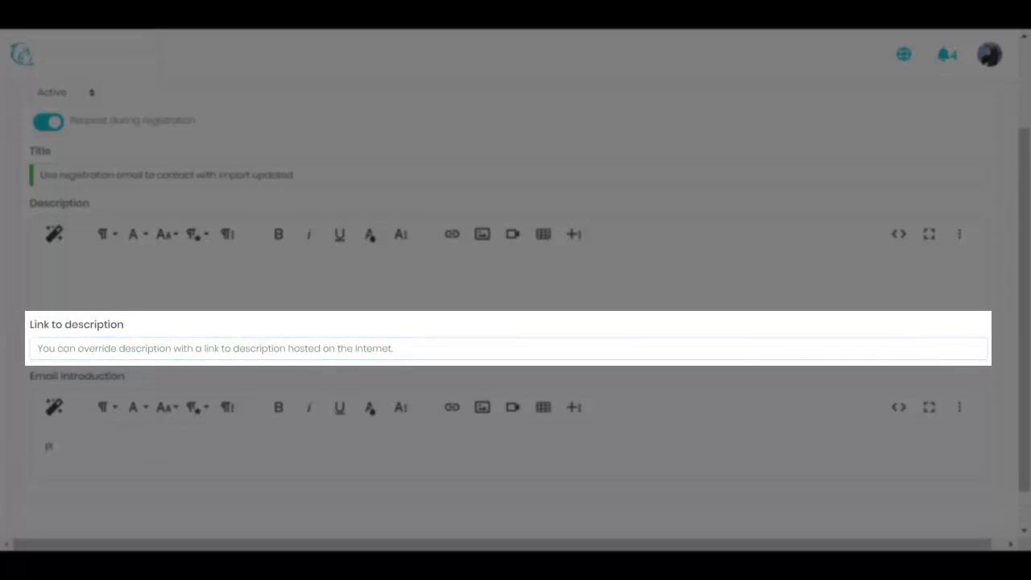
text(lease consen)
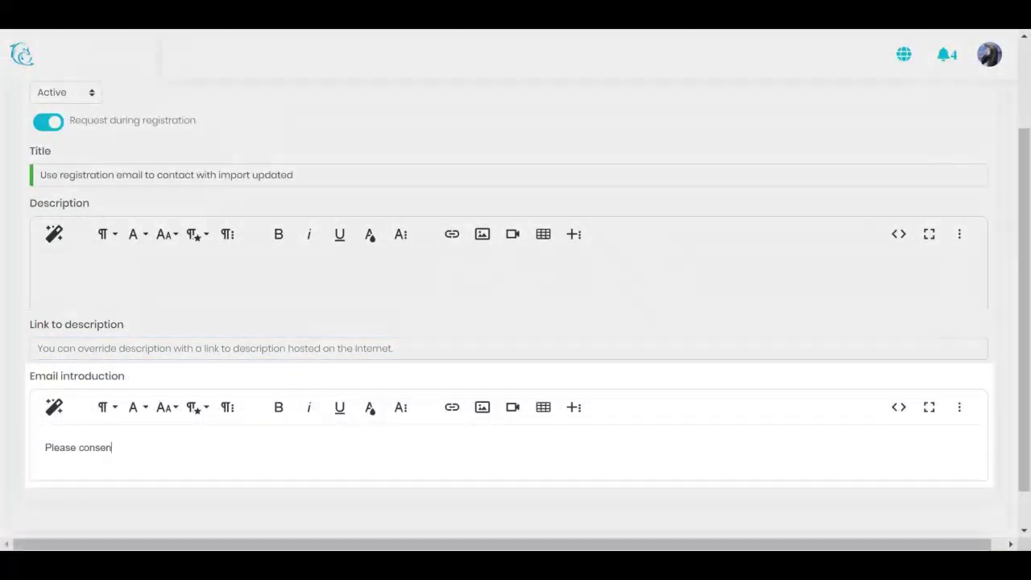
text(t to import)
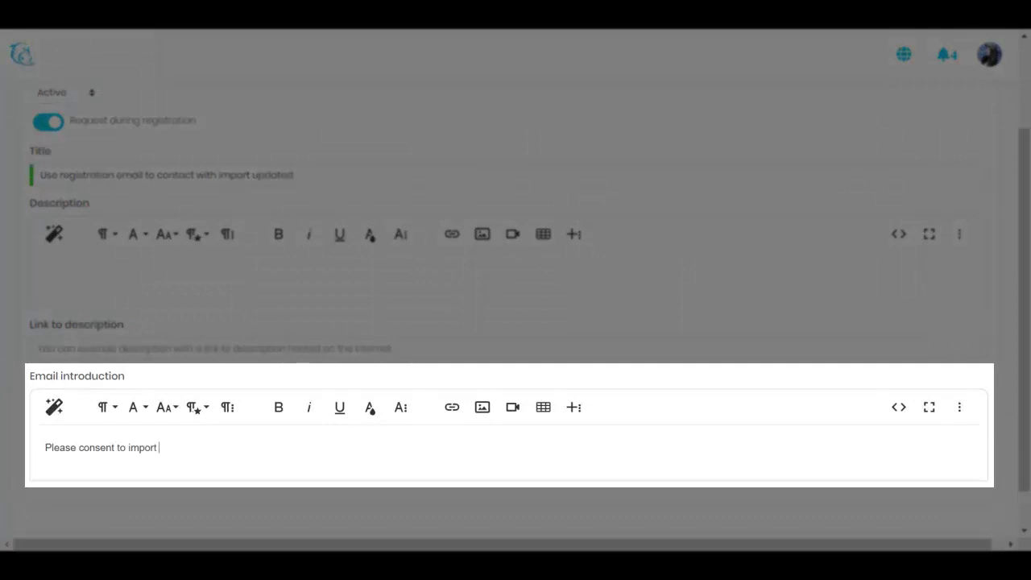
text( records.)
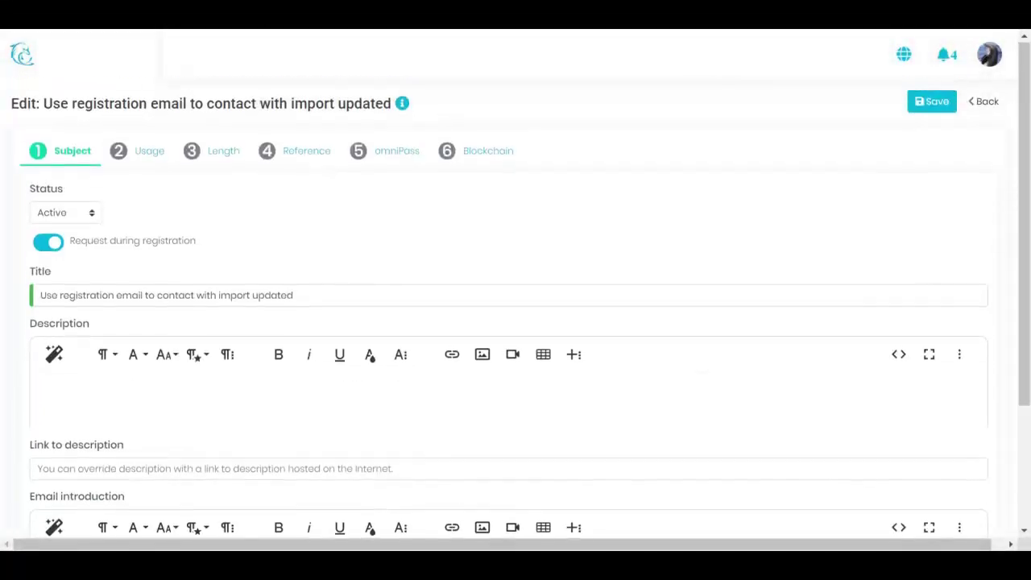
Write 'Please contact us.' as the consent's Right to be forgotten text
click(148, 160)
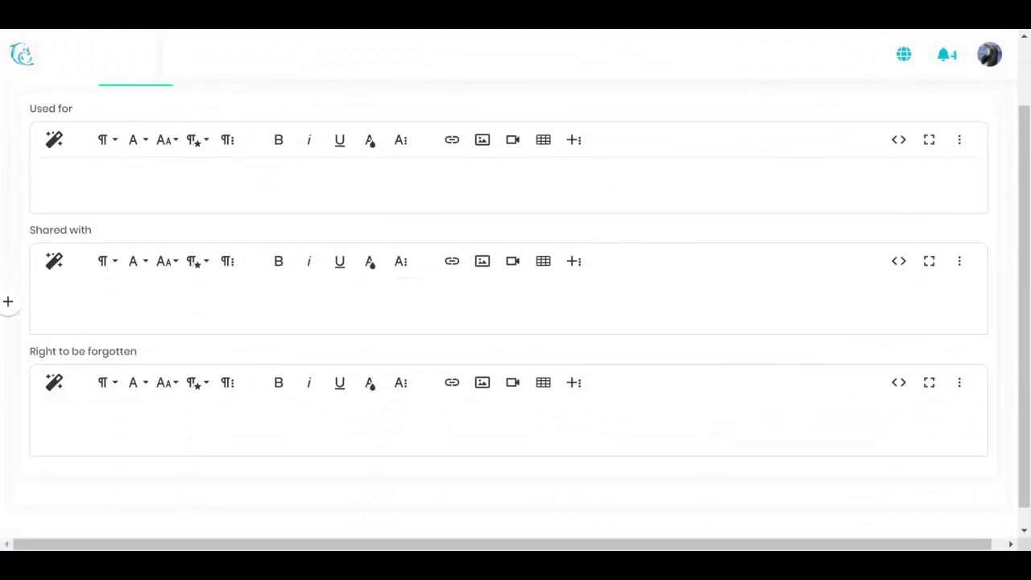
text(P)
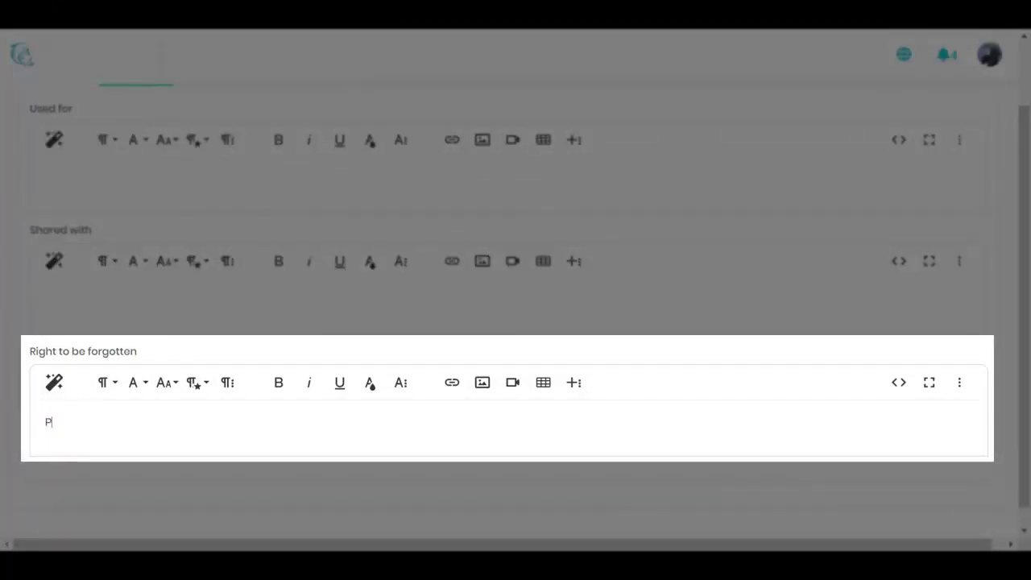
text(lease contact us.)
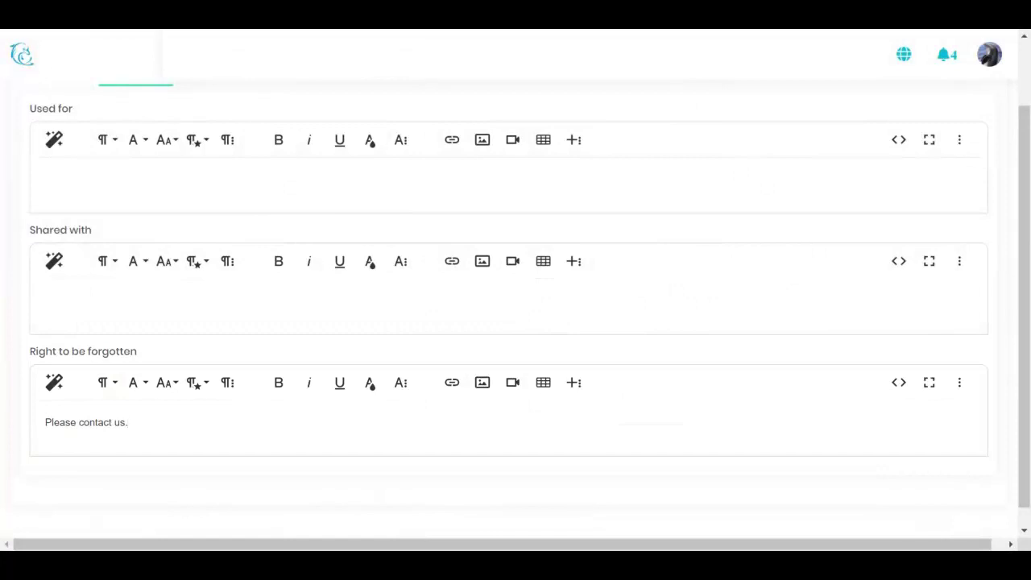
scroll(515, 306, up, 1)
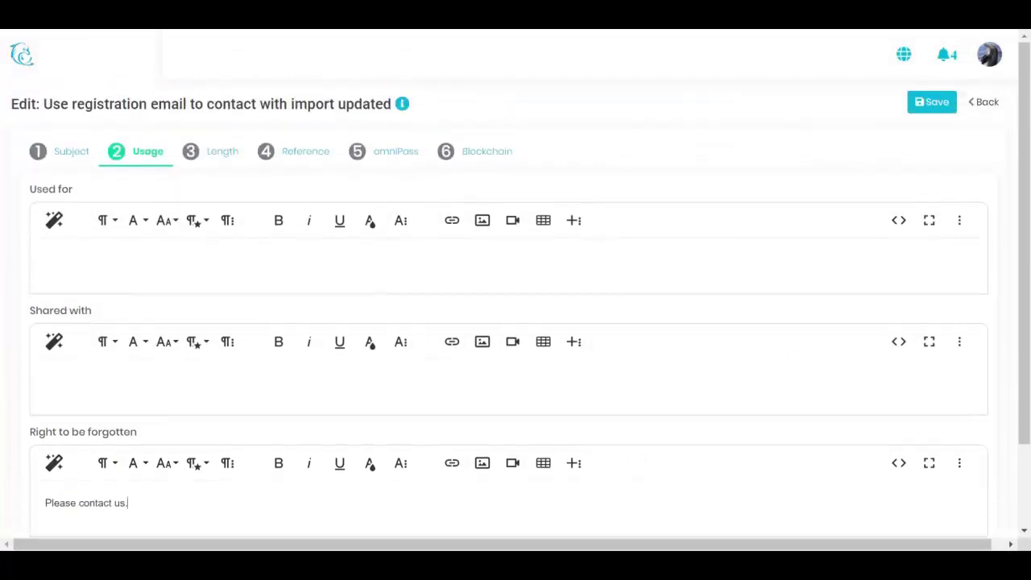
click(222, 164)
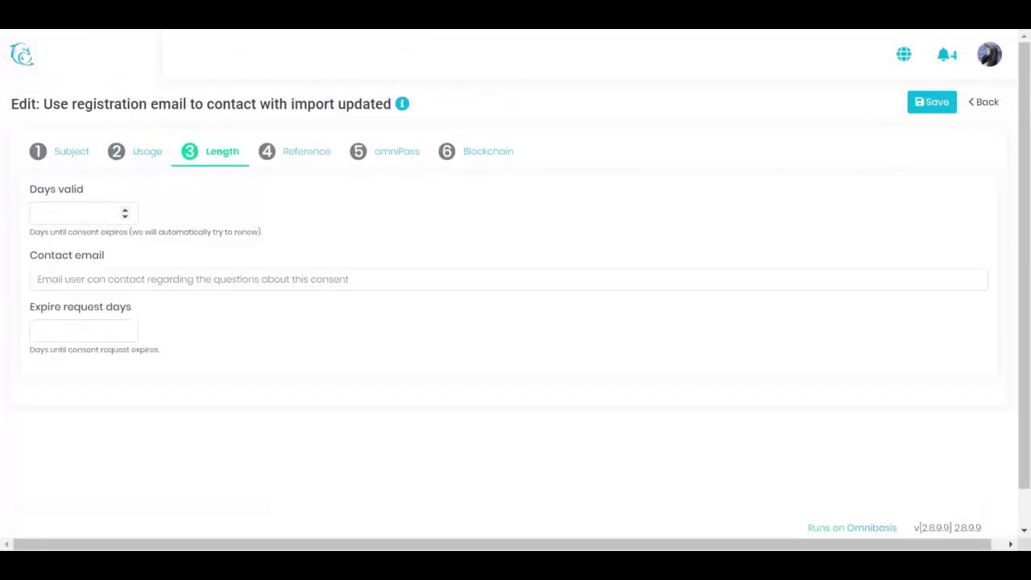
Enter the consent's contact email address and 14 expire request days
click(74, 213)
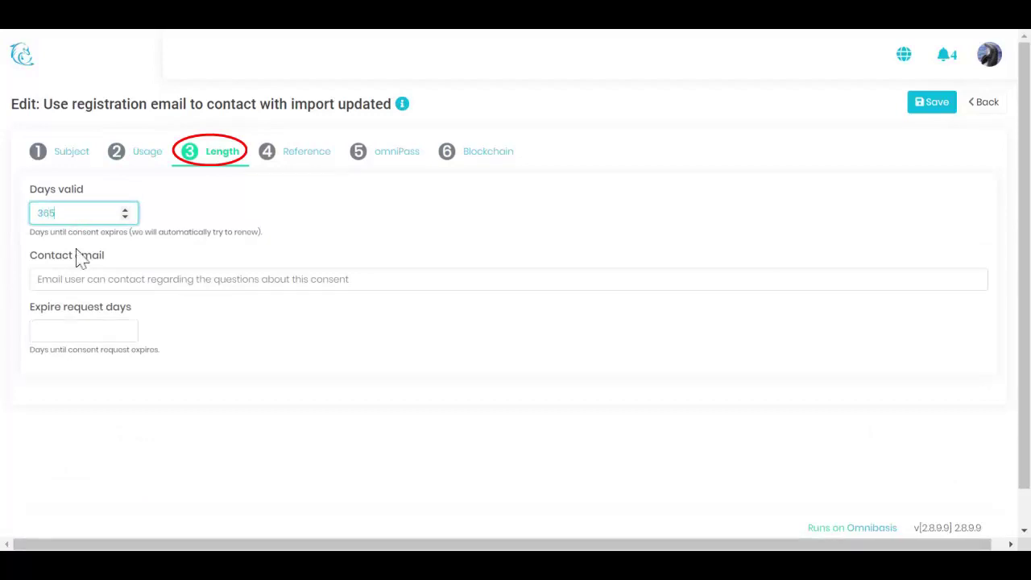
click(64, 277)
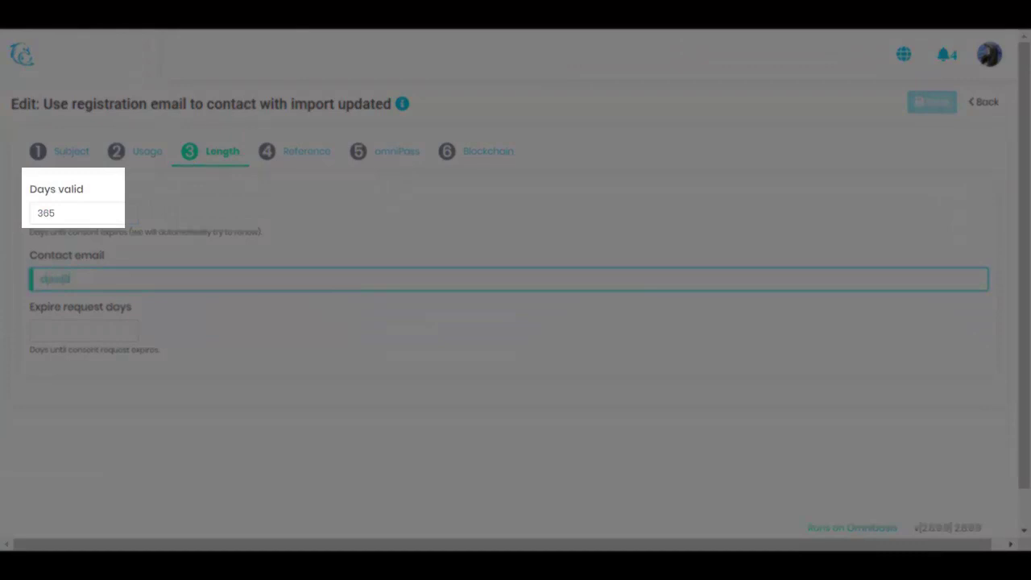
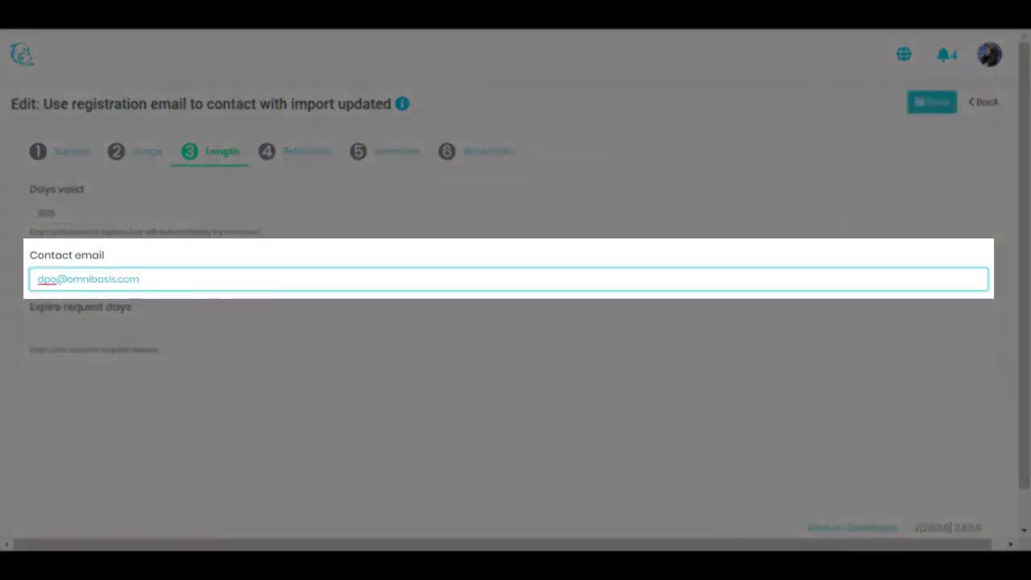
key(Tab)
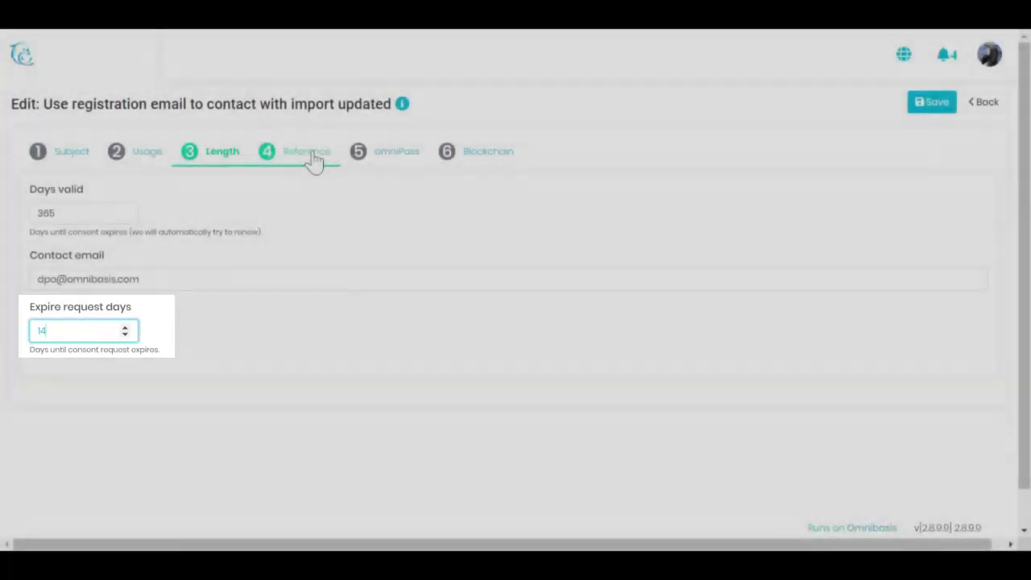
click(312, 158)
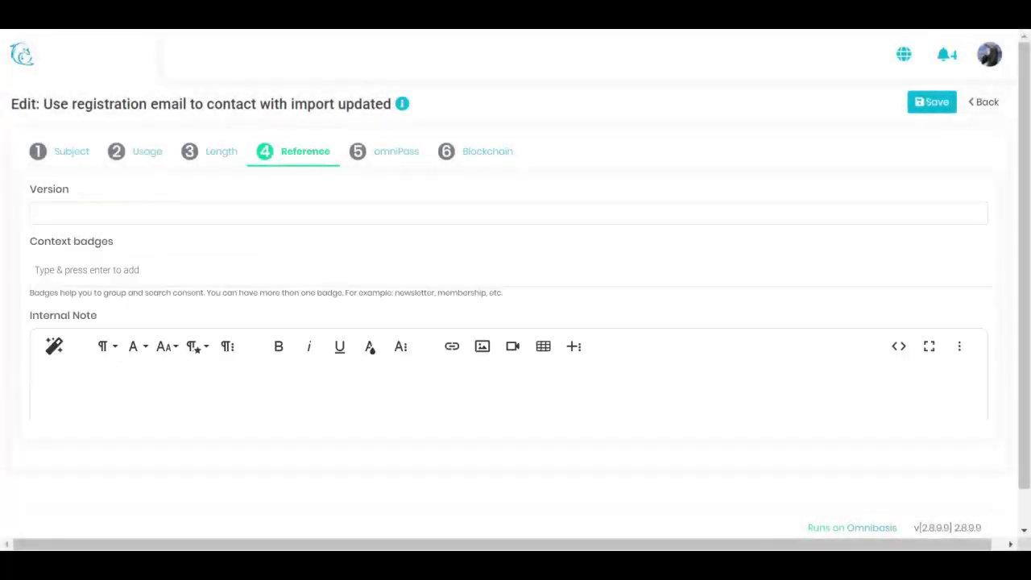
Set the consent version to 1.0 and add a 'data import' context badge
click(253, 211)
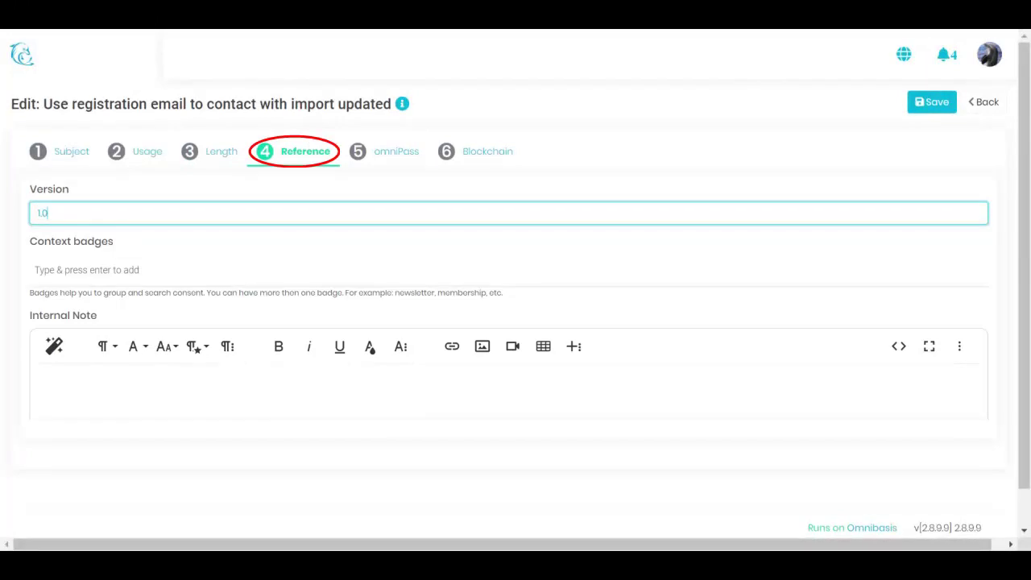
click(194, 273)
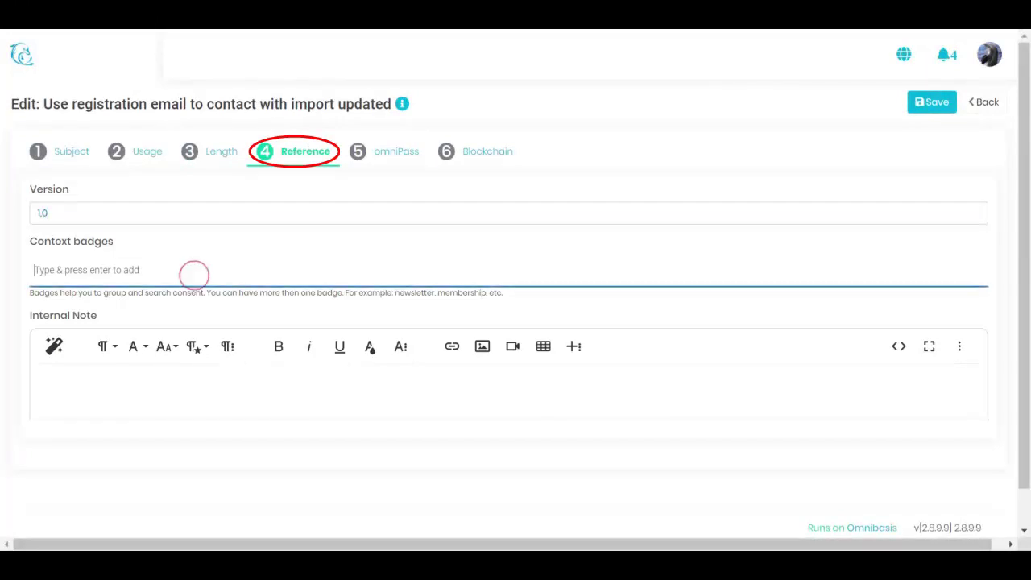
text(data imp)
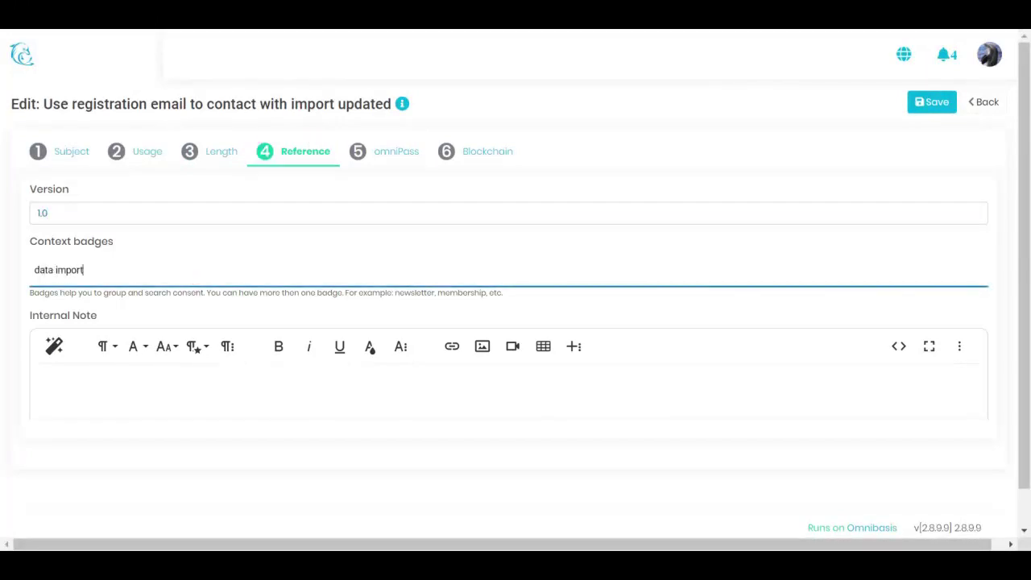
text(ort)
key(Return)
click(388, 149)
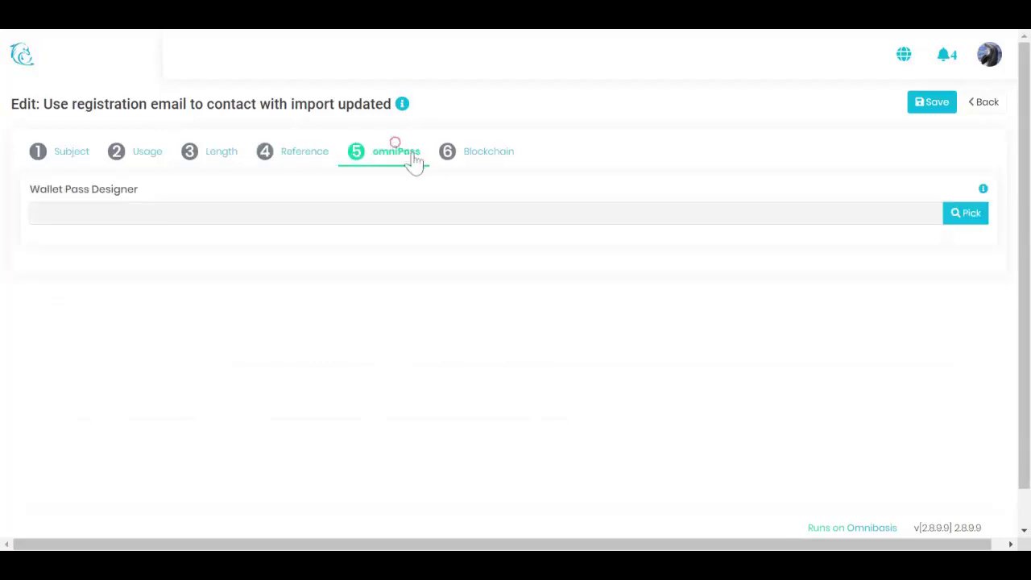
Attach the Dolphin Newsletter pass, mapping Title to @ Primary and Description to @ Secondary
click(955, 219)
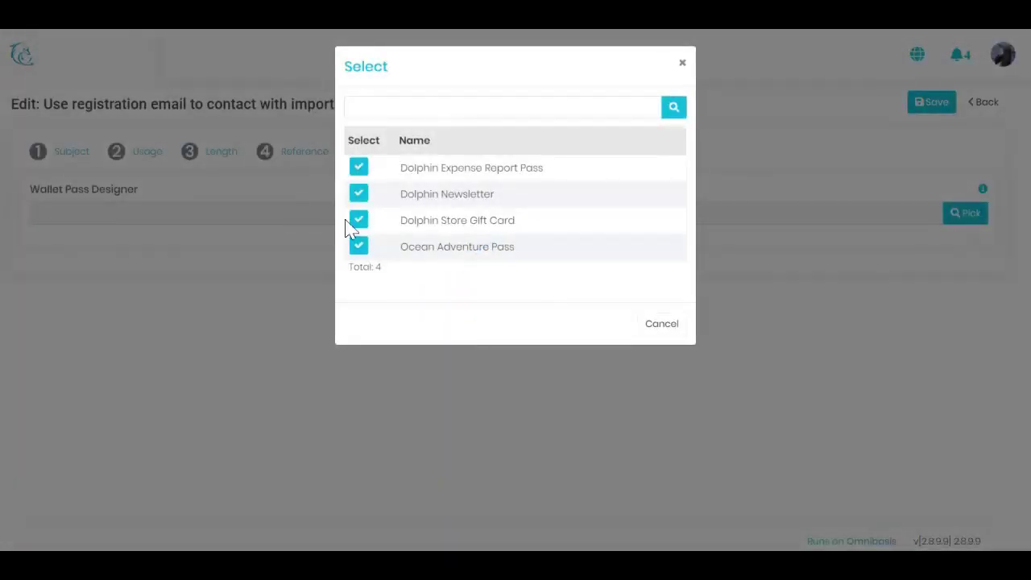
click(359, 194)
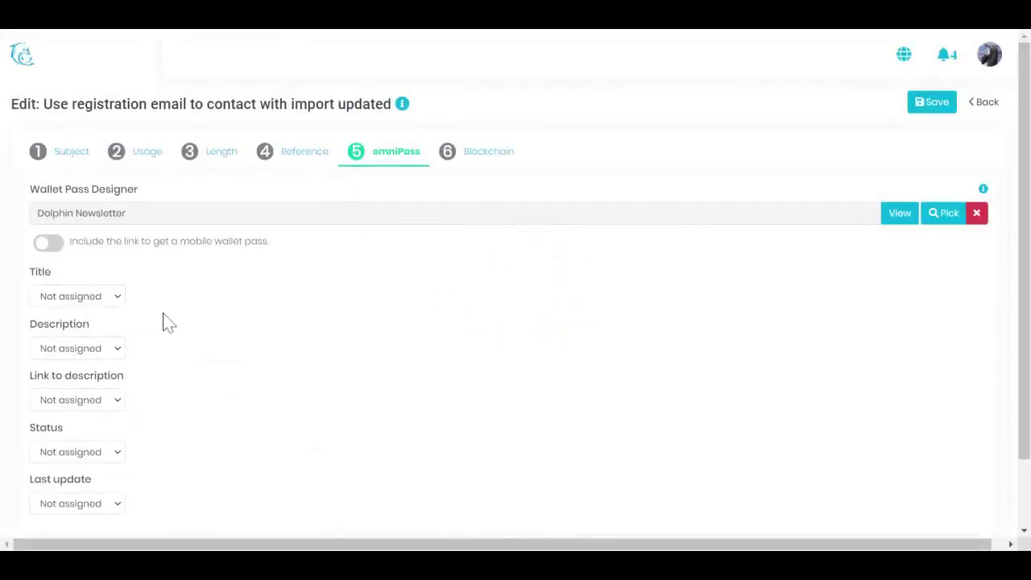
click(115, 299)
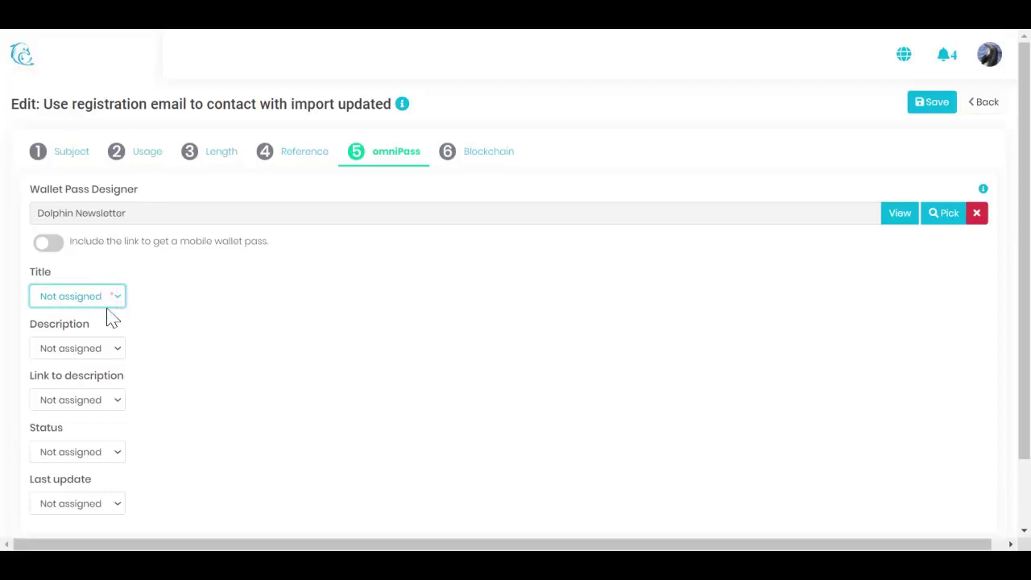
click(111, 318)
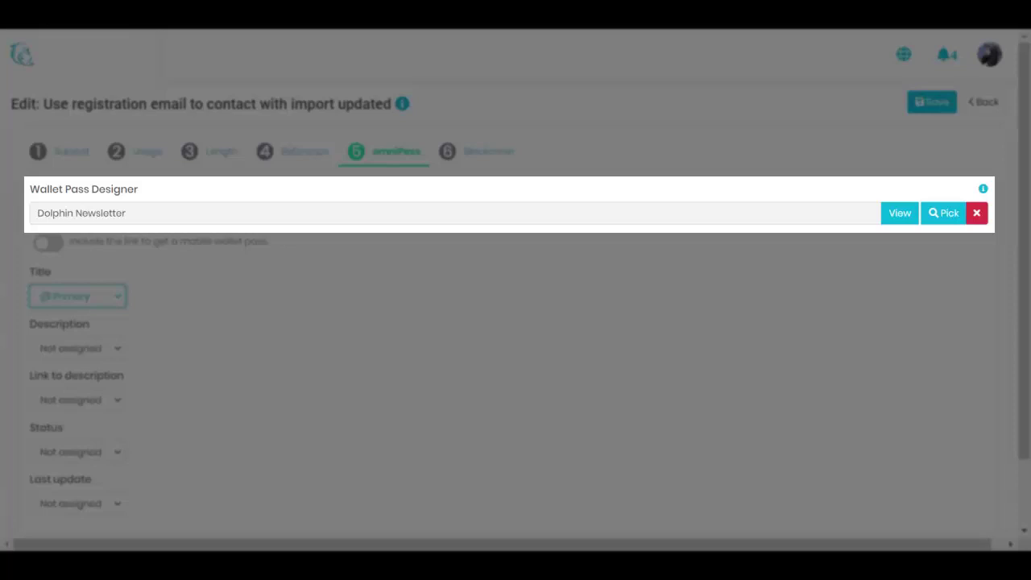
click(102, 346)
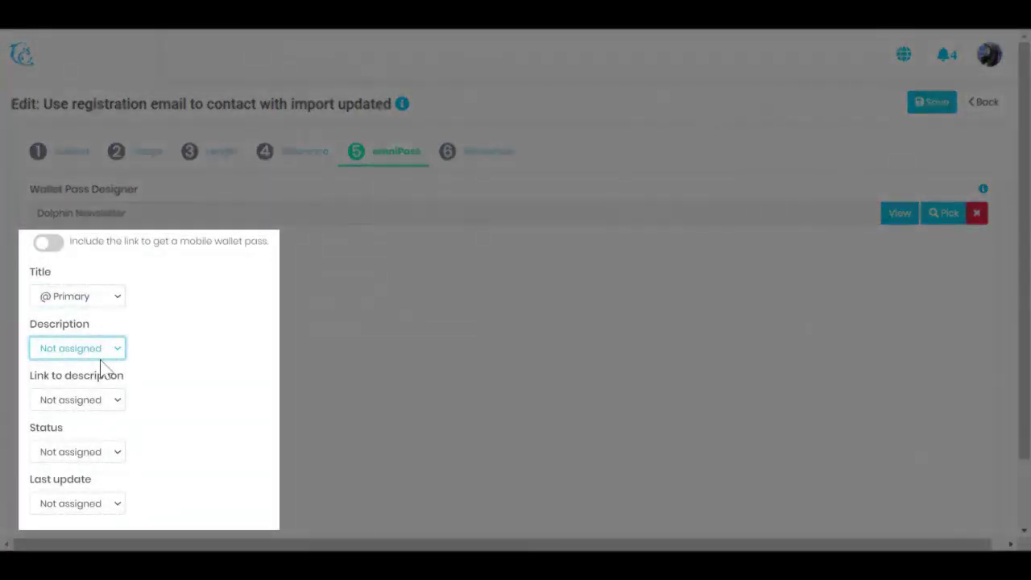
click(102, 366)
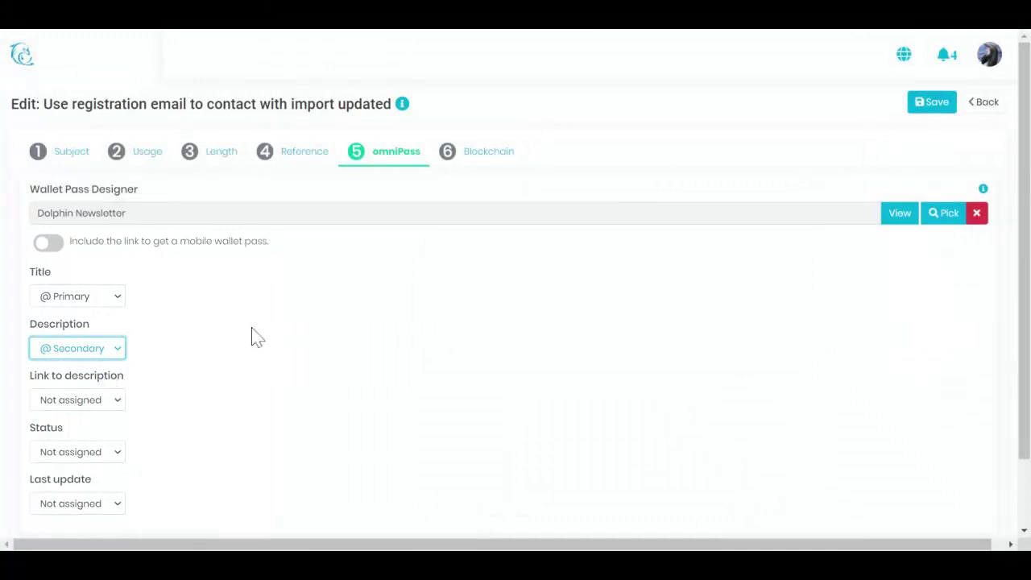
click(487, 159)
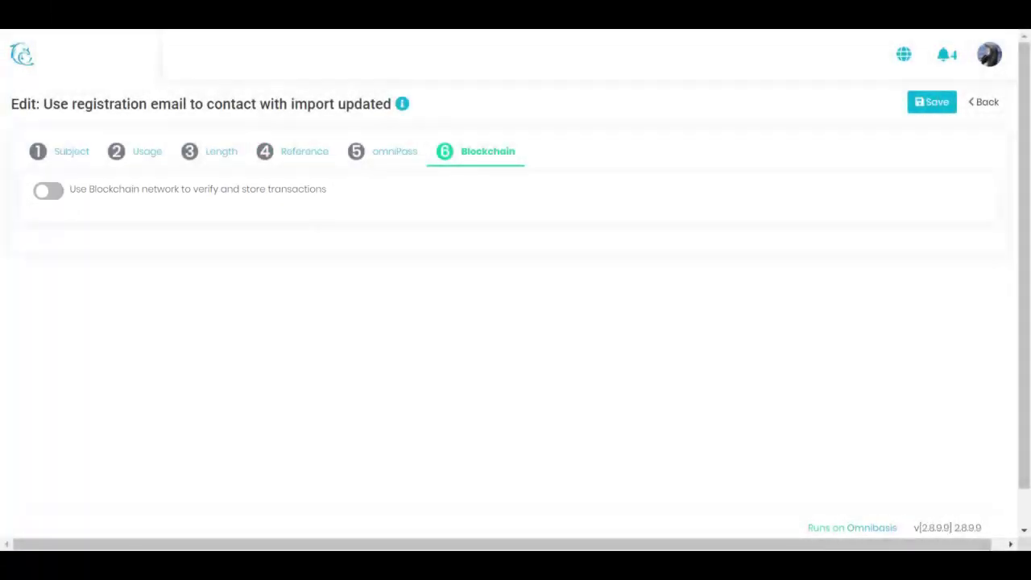
Save the consent with Use Blockchain and Encrypt data both switched back off
click(56, 194)
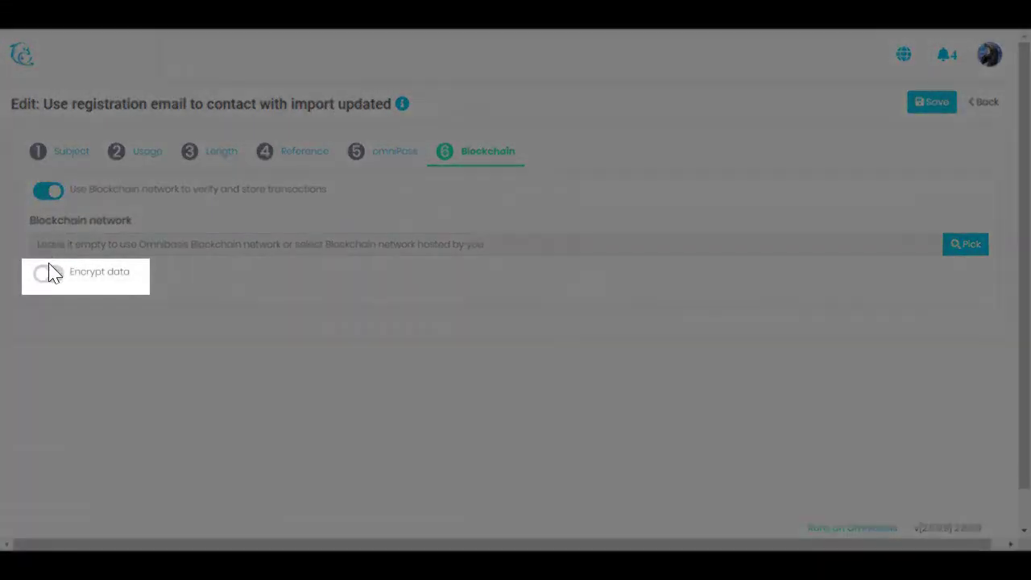
click(49, 274)
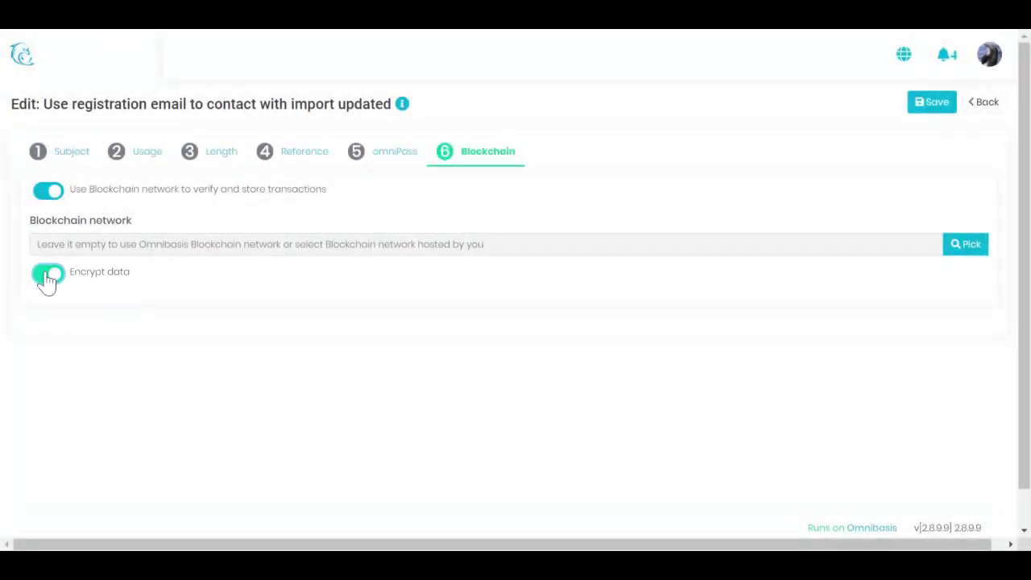
click(48, 276)
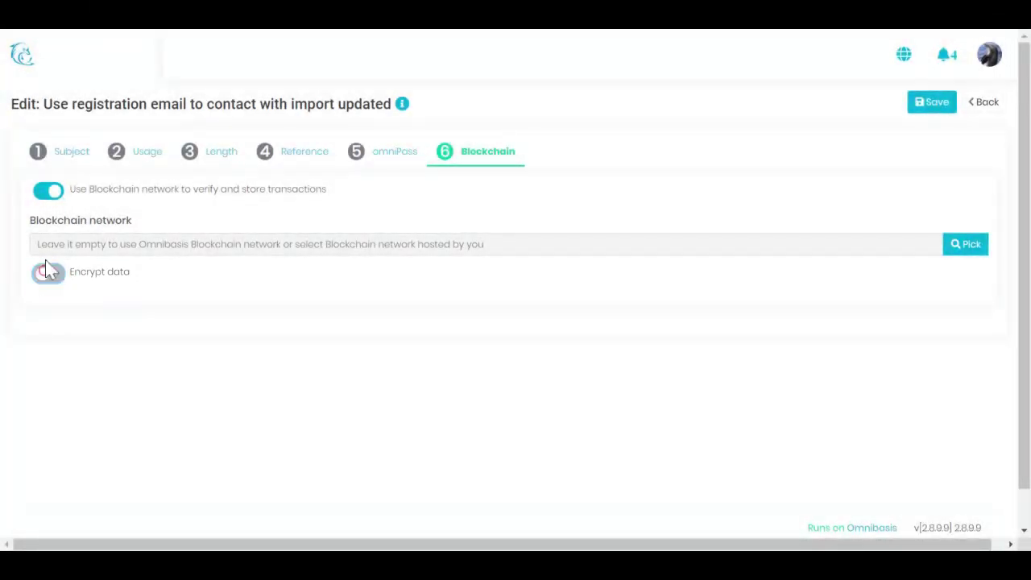
click(47, 193)
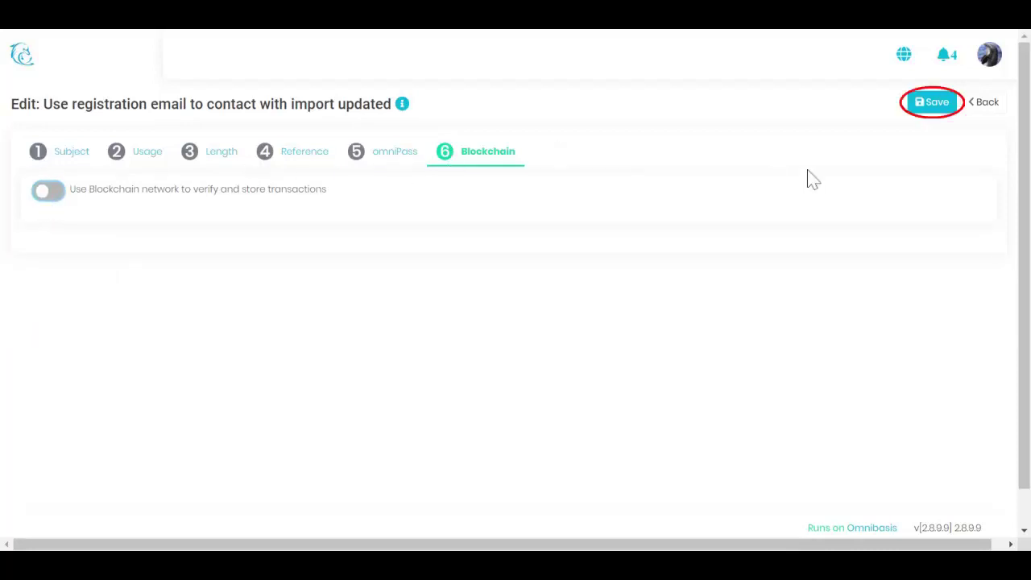
click(921, 107)
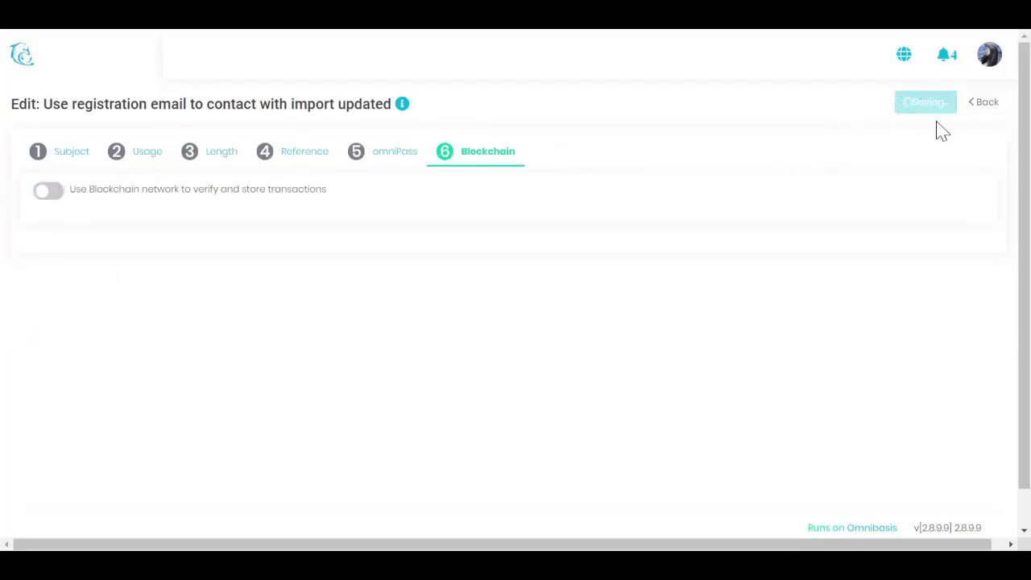
Go back, check the User Consents list, then return to Consent Setup
click(984, 105)
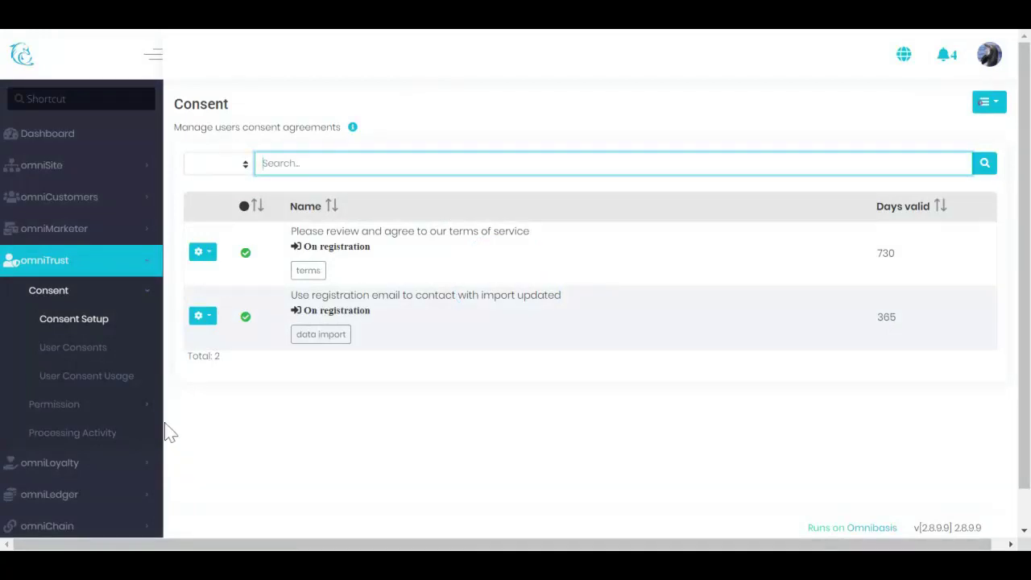
click(100, 350)
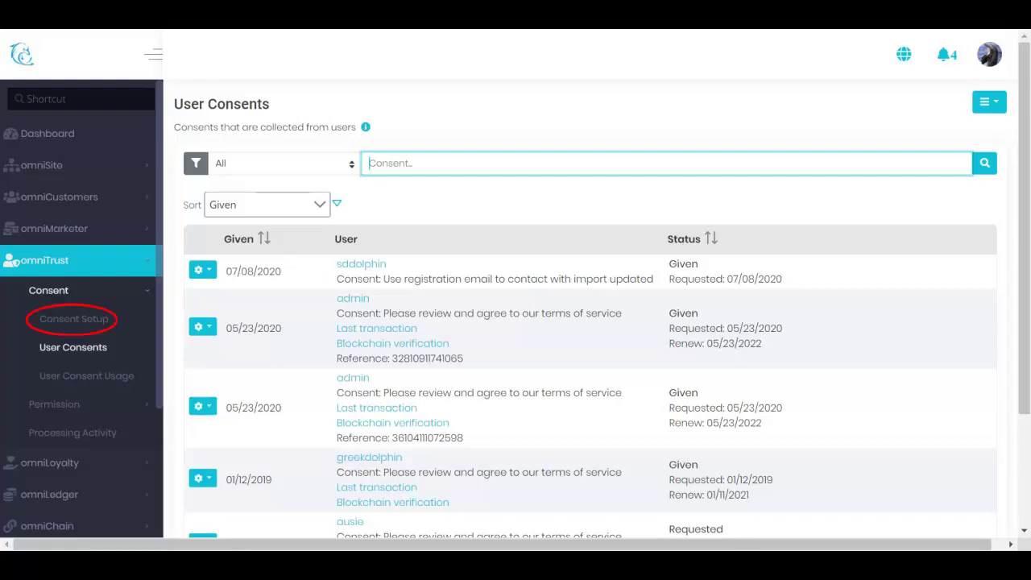
click(101, 325)
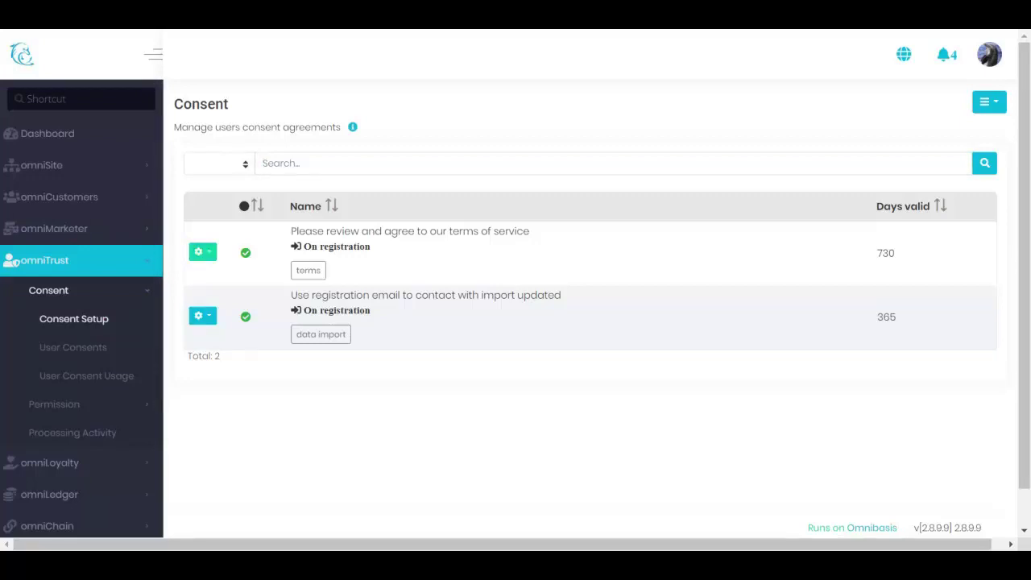
Run Test on the terms of service consent, then open the registration email consent's gear menu
click(207, 253)
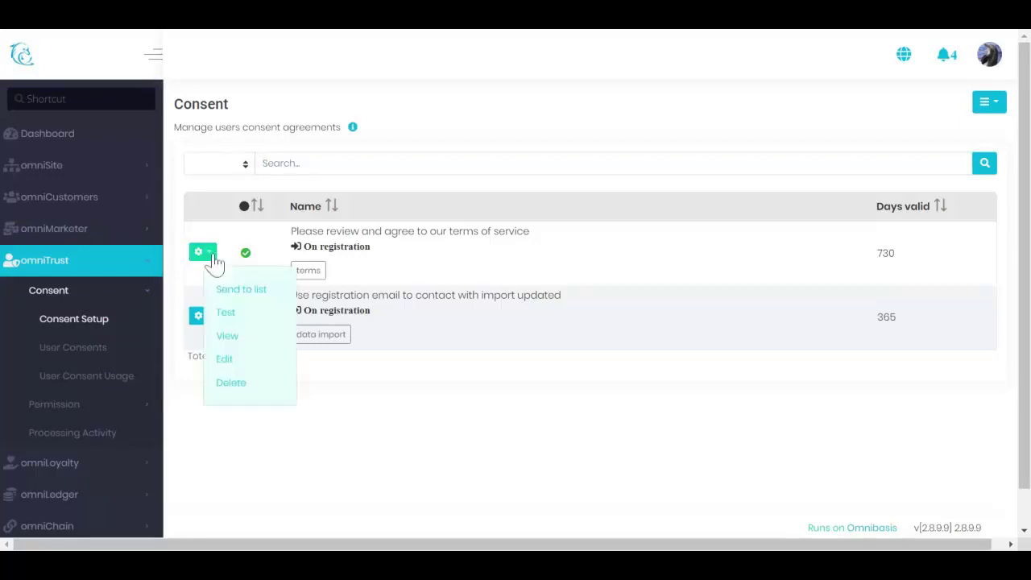
click(227, 314)
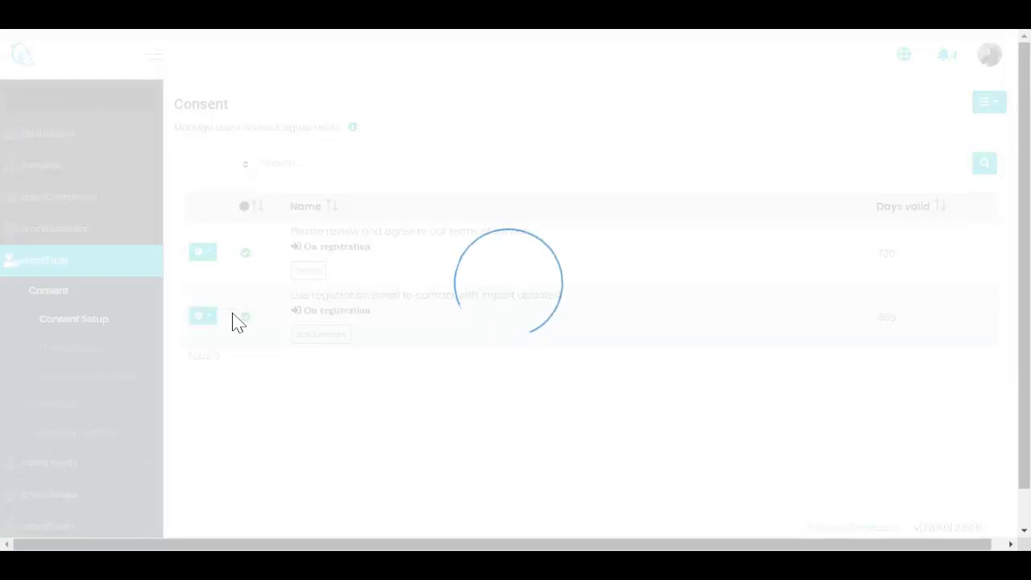
click(206, 318)
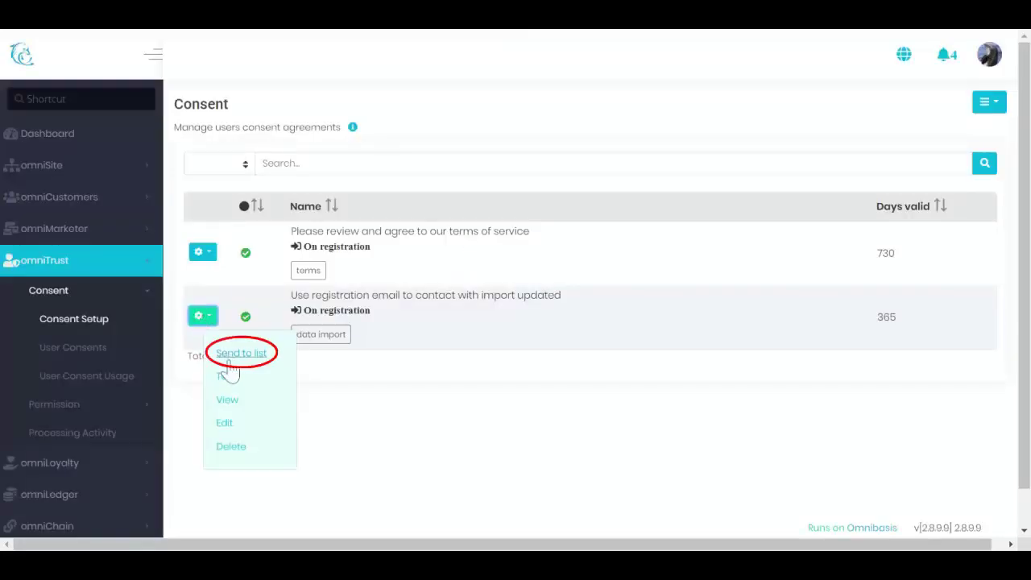
Send the registration email consent to the first user on page two, confirming with Yes
click(238, 358)
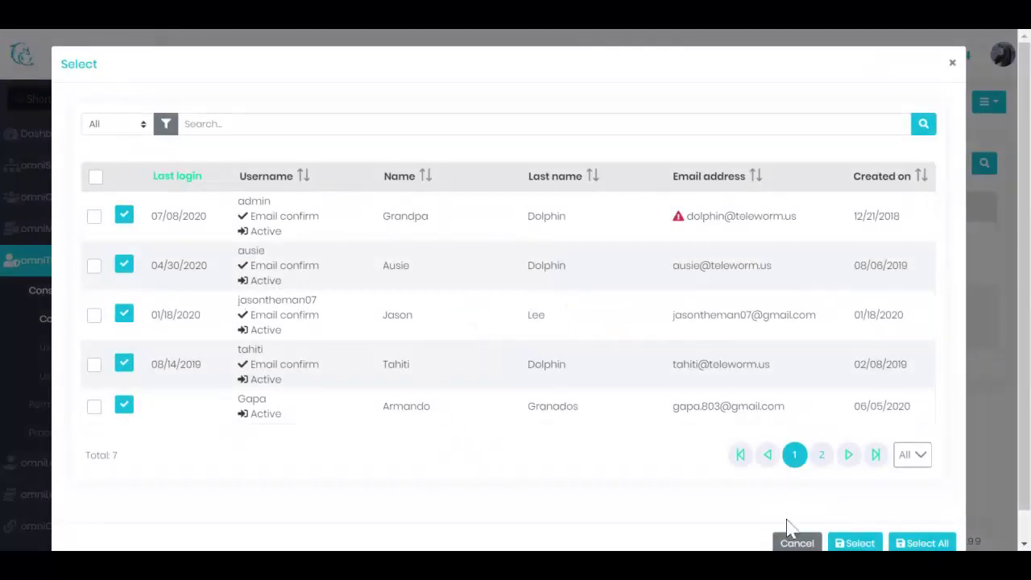
click(822, 457)
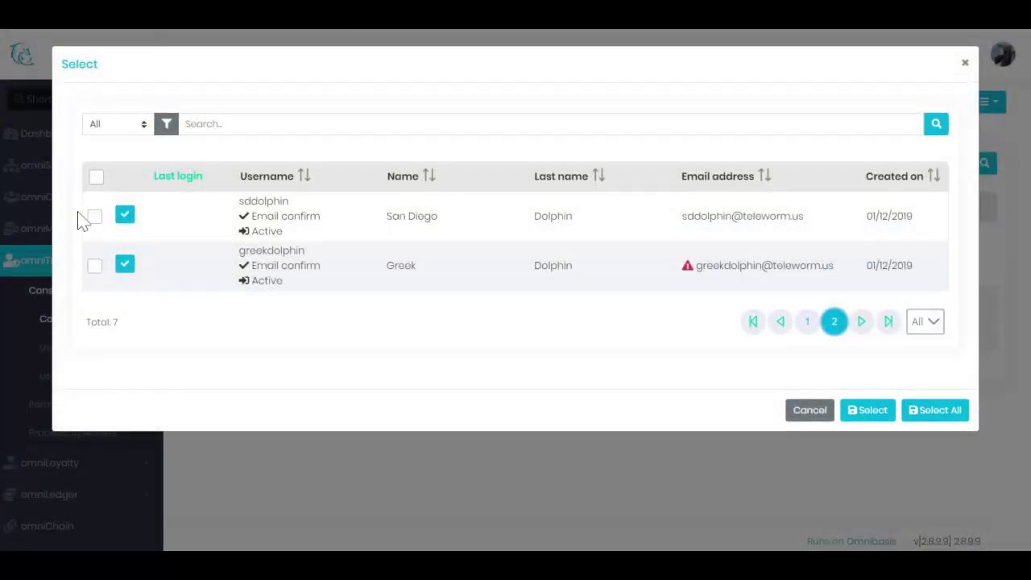
click(95, 220)
click(165, 125)
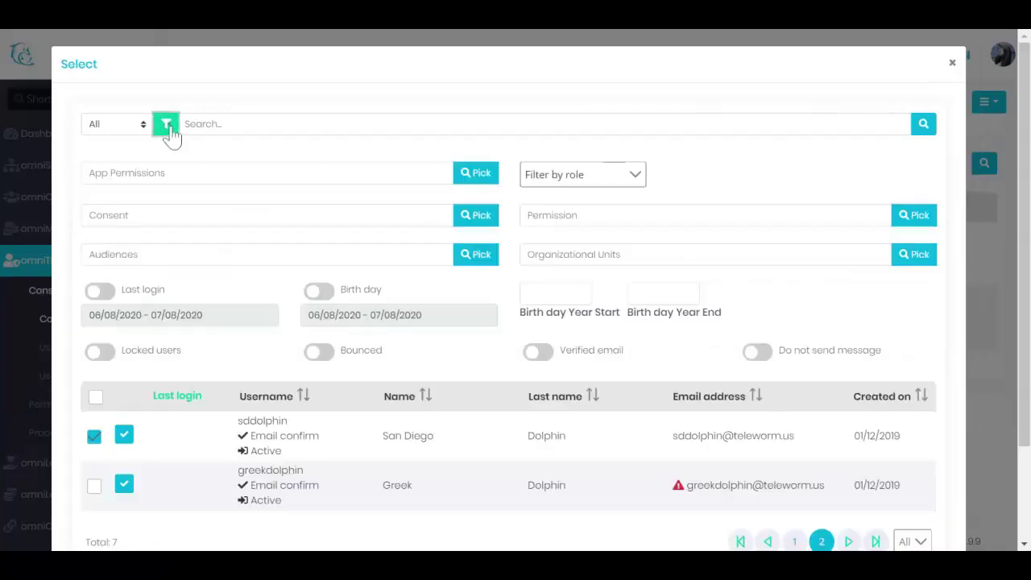
scroll(741, 423, down, 3)
click(844, 512)
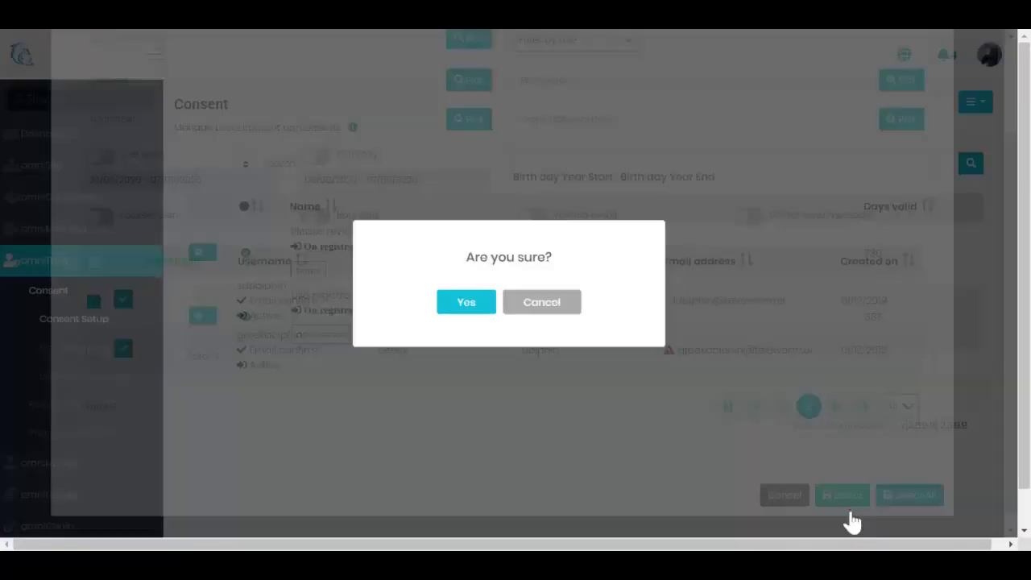
click(488, 309)
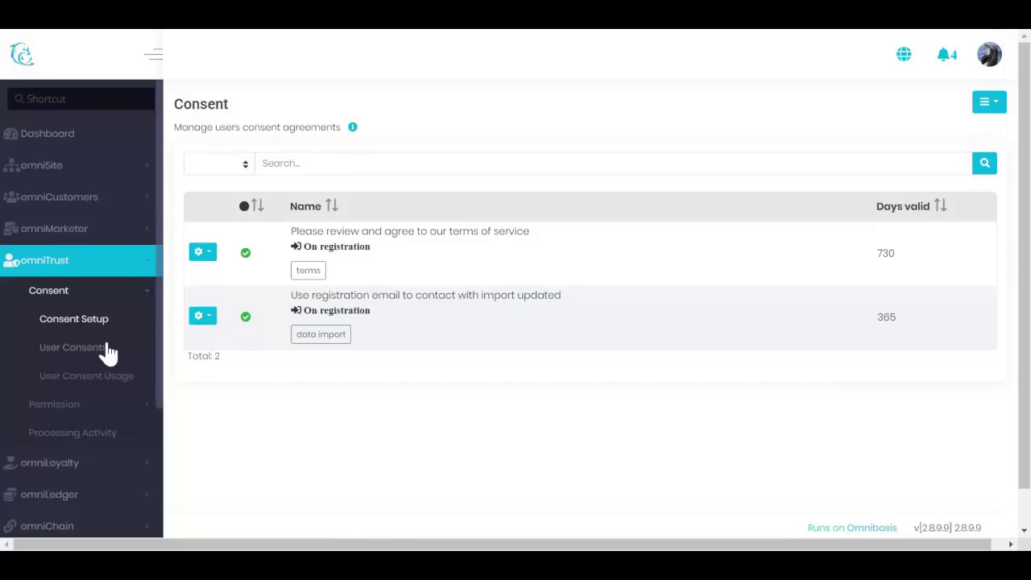
Open the 'Welcome to collective' message from omniMarketer > Messages
scroll(84, 427, down, 2)
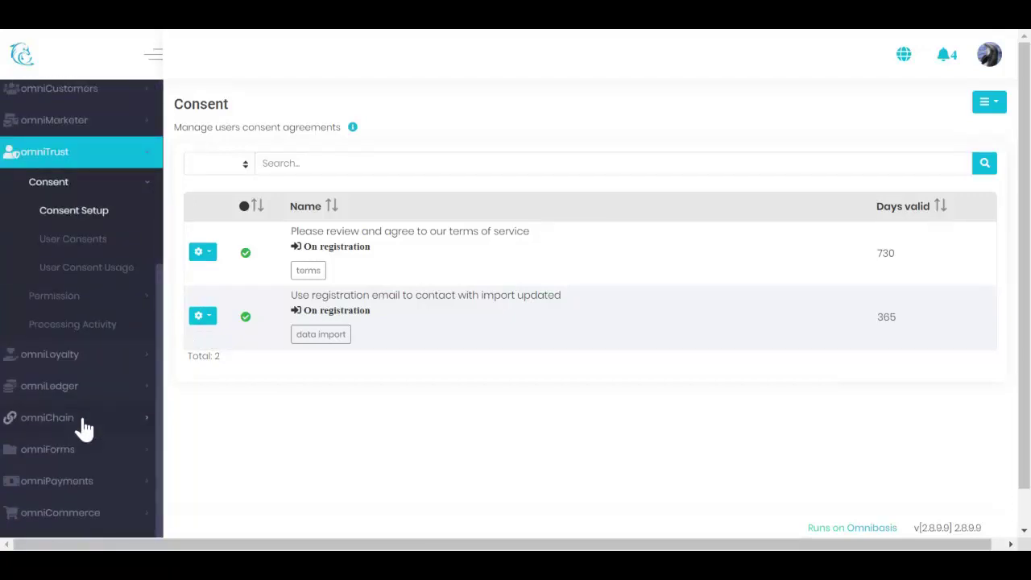
click(99, 129)
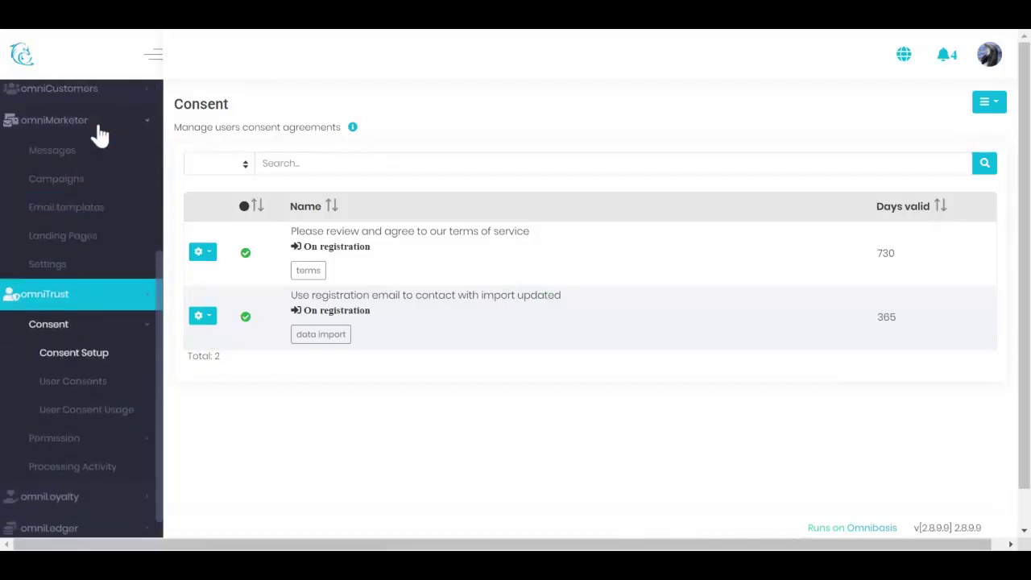
click(71, 155)
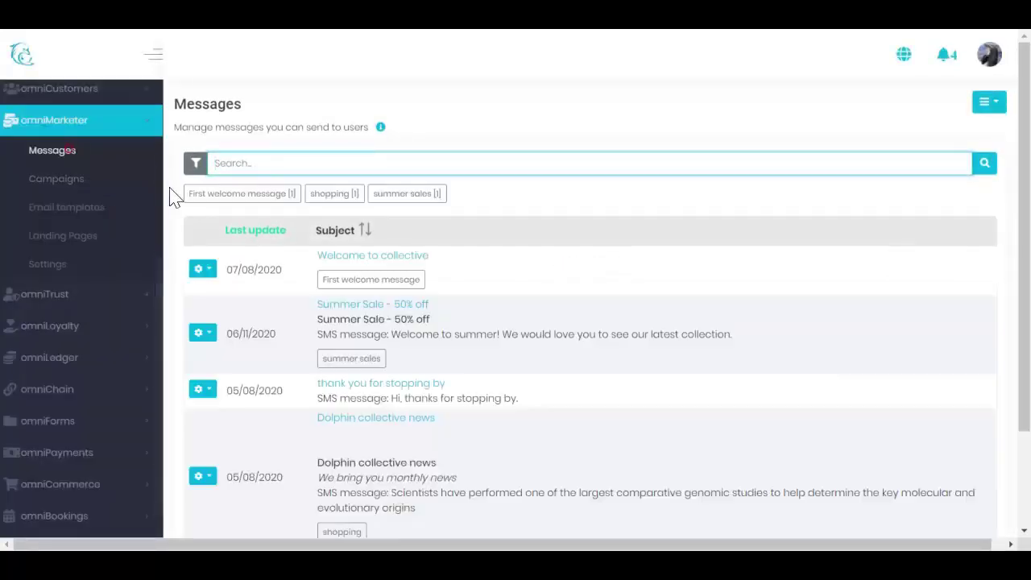
click(377, 256)
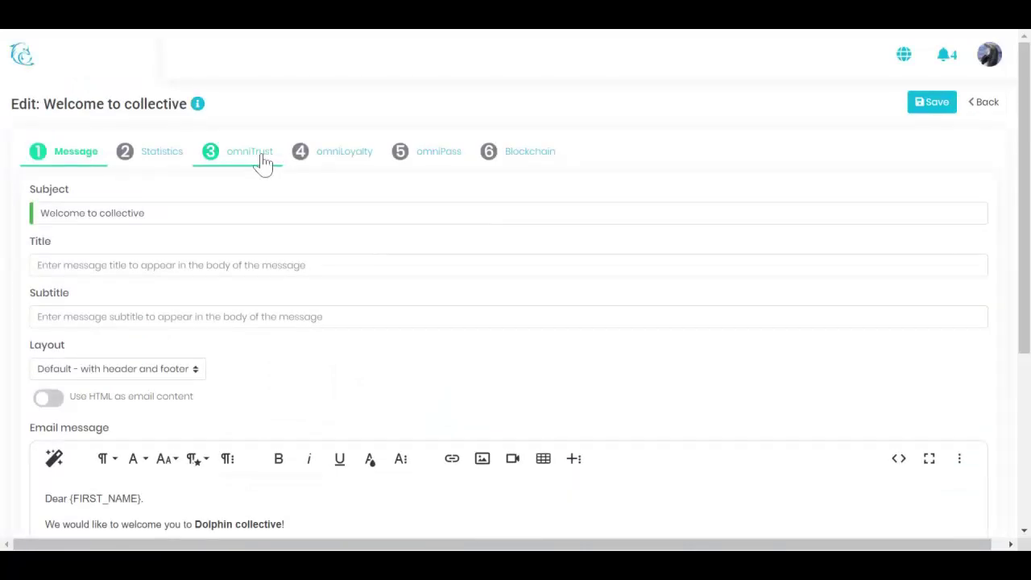
Check the omniTrust tab's Consent Pick, save the message, and go back
click(264, 158)
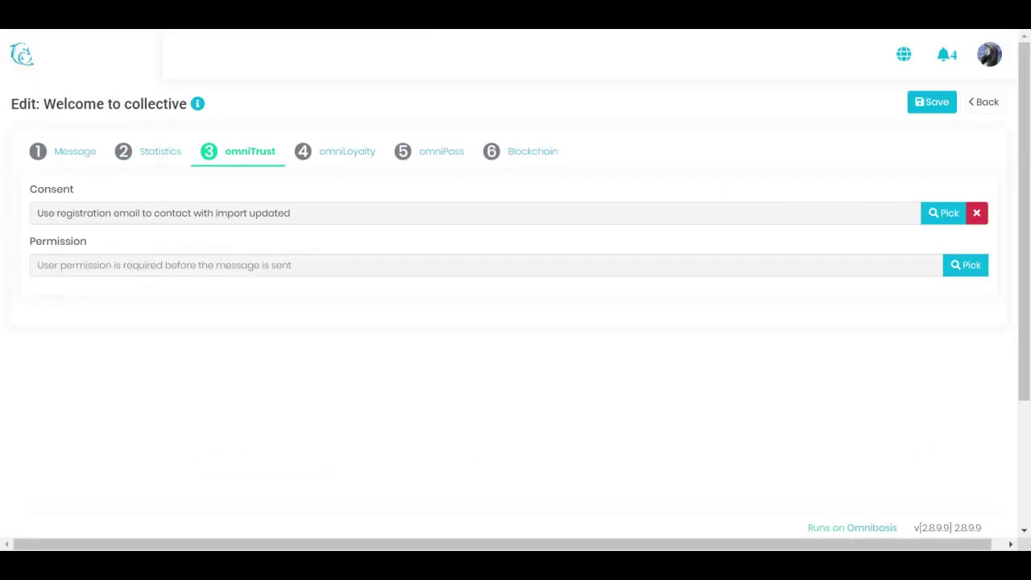
click(935, 220)
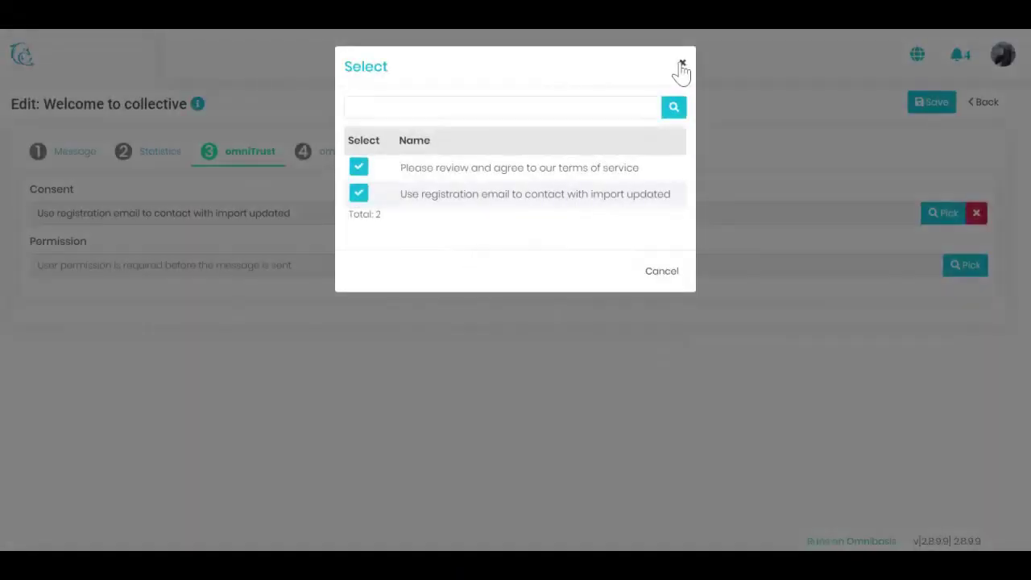
click(681, 65)
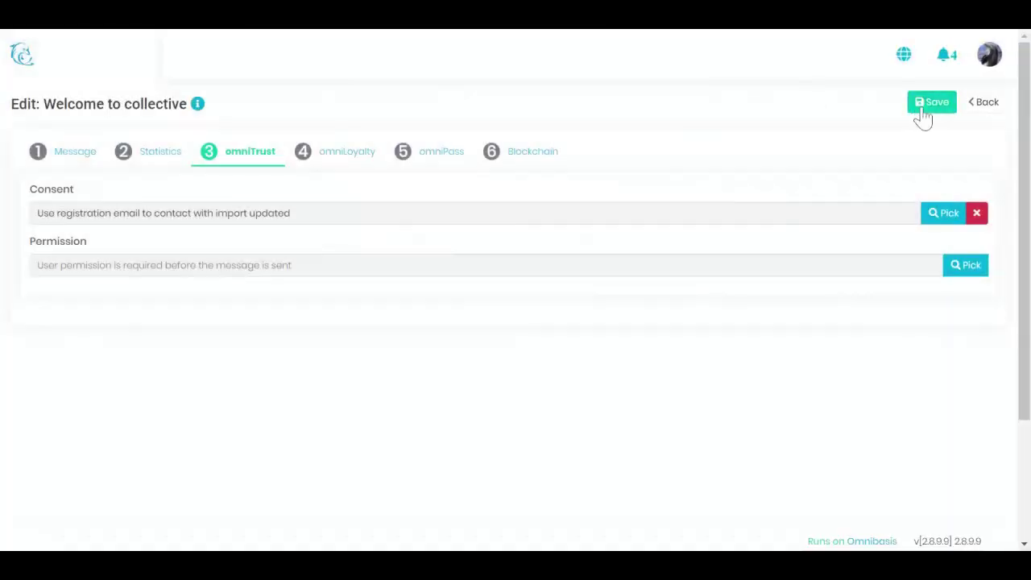
click(922, 114)
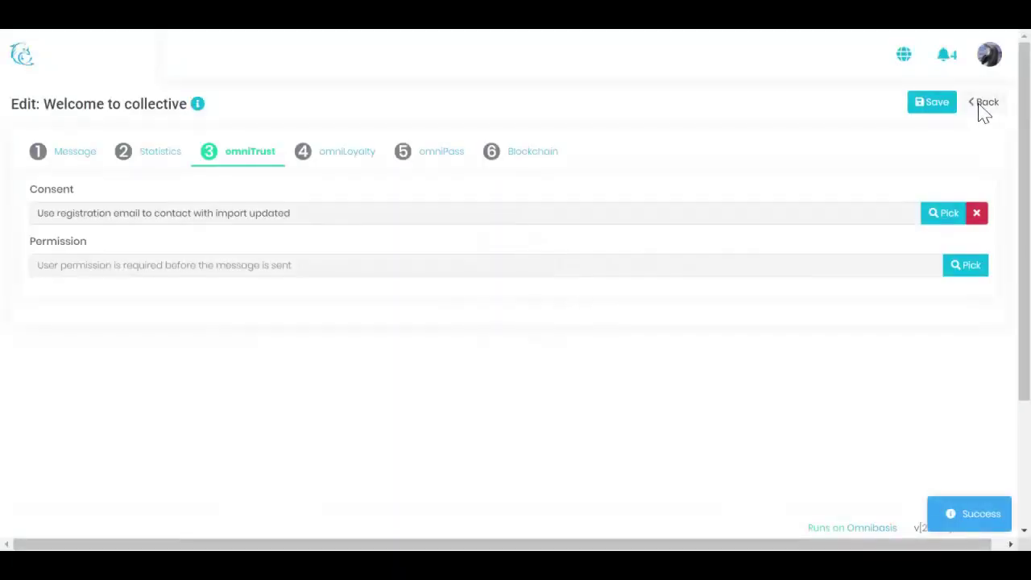
click(984, 105)
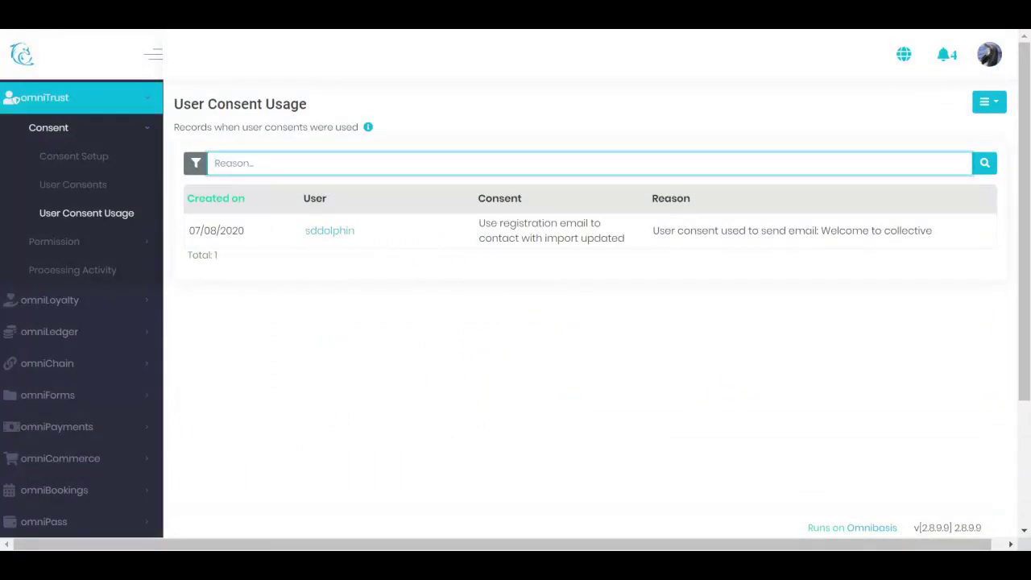
Show the User Consent Usage filters and expand My Account > My Data Privacy in the sidebar
click(195, 165)
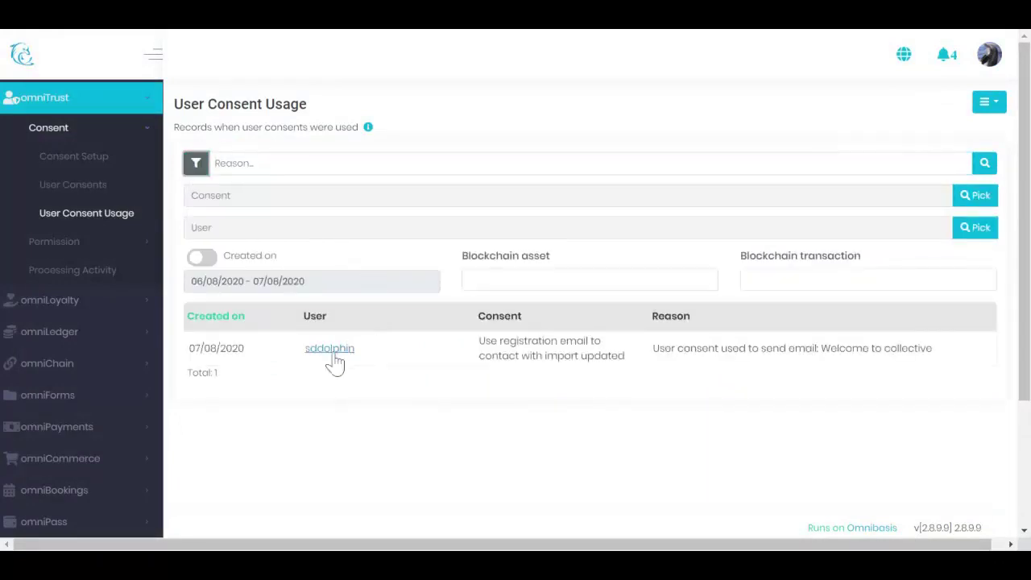
scroll(140, 328, down, 2)
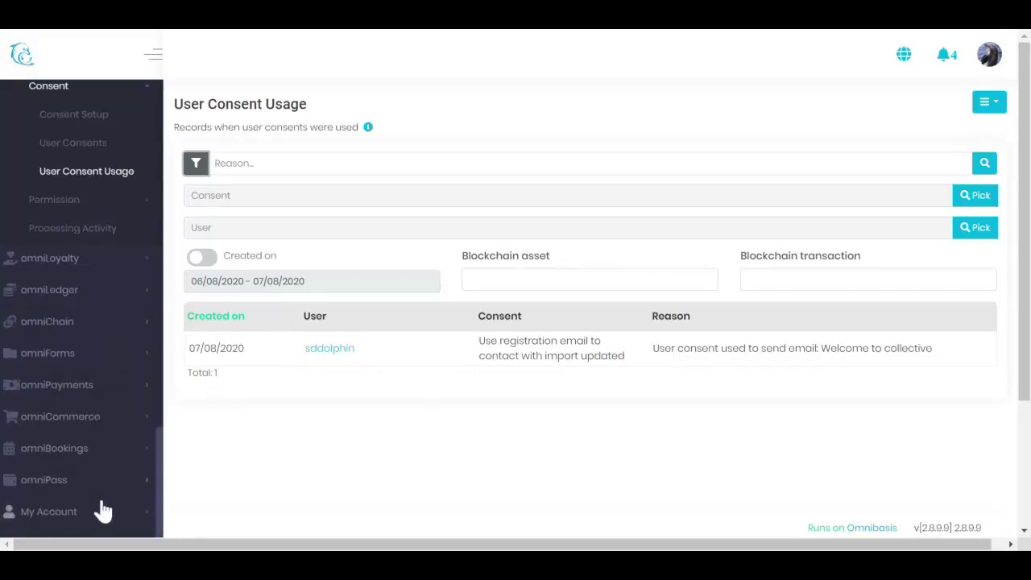
click(108, 515)
scroll(109, 519, down, 5)
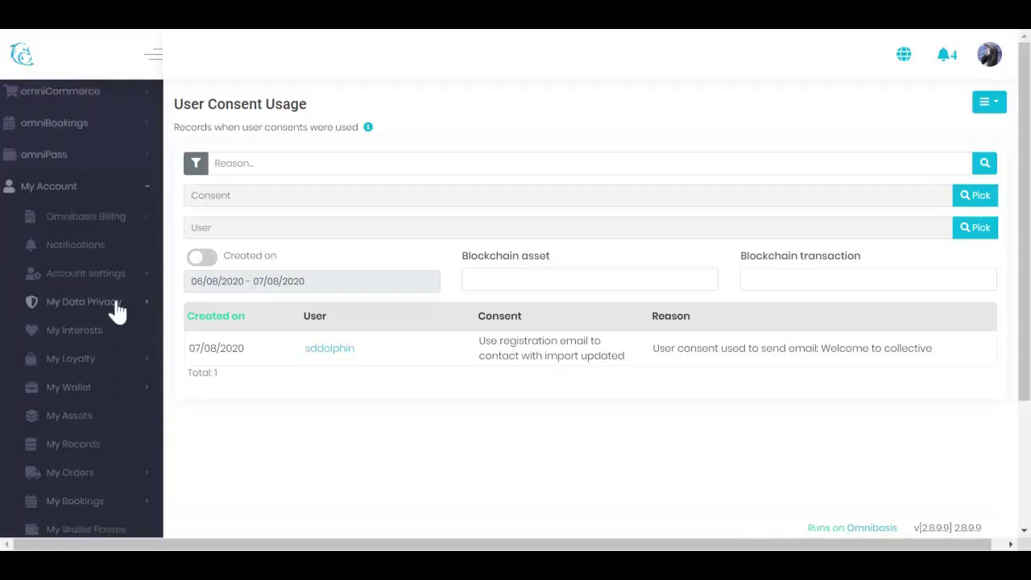
click(114, 304)
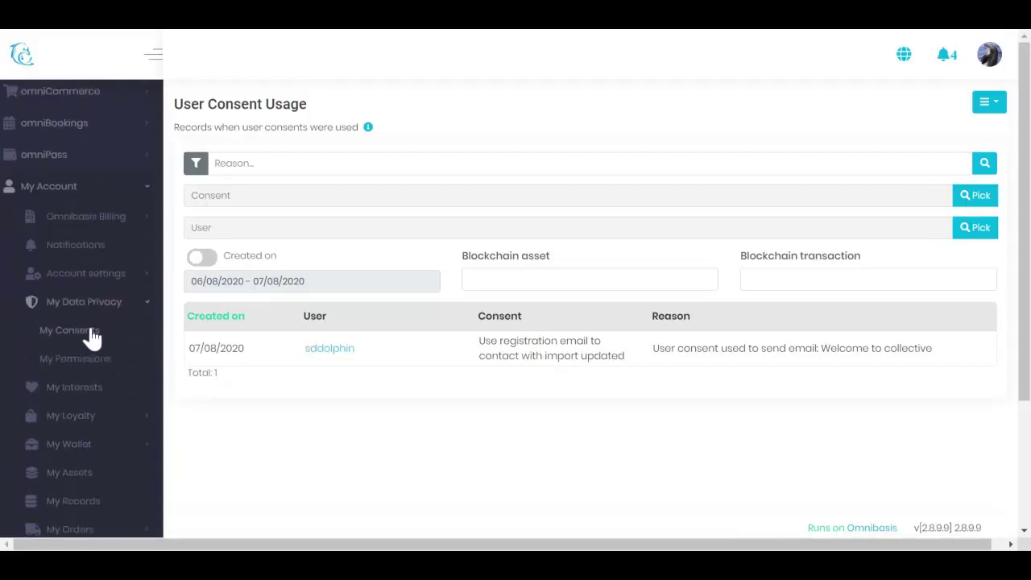
In My Consents, view the first consent's Blockchain transactions, then close the details with Ok
click(93, 337)
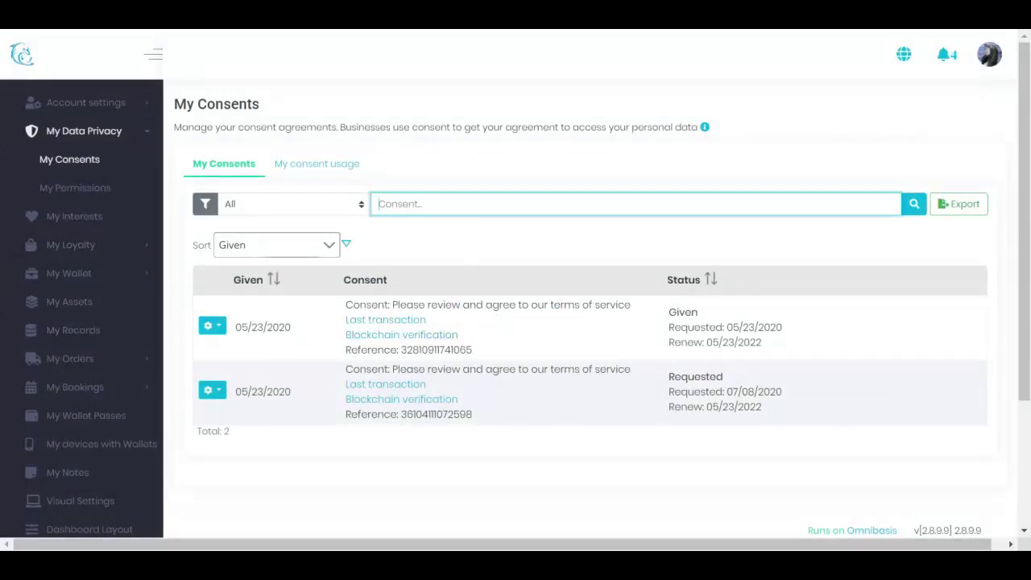
click(214, 327)
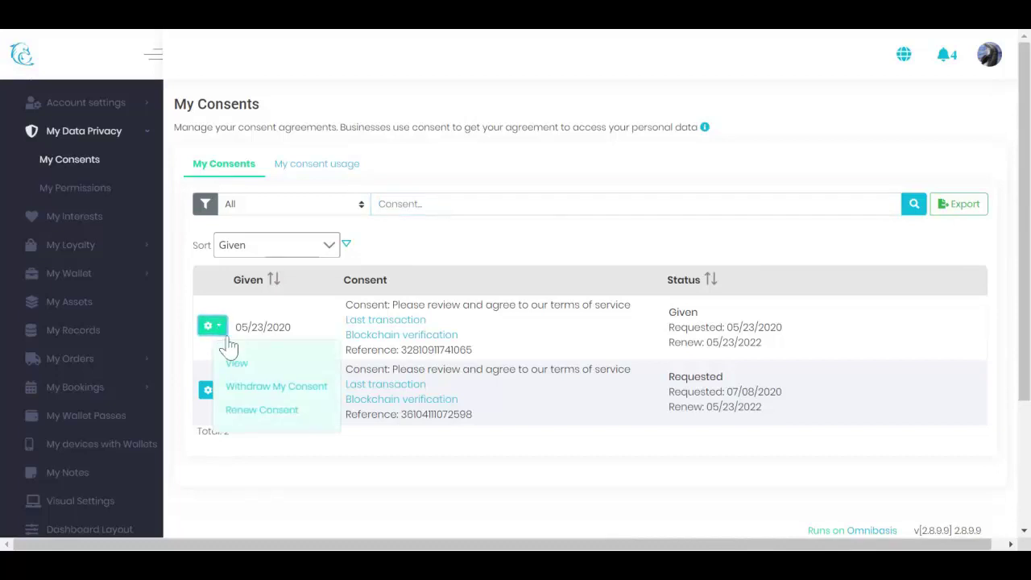
click(238, 366)
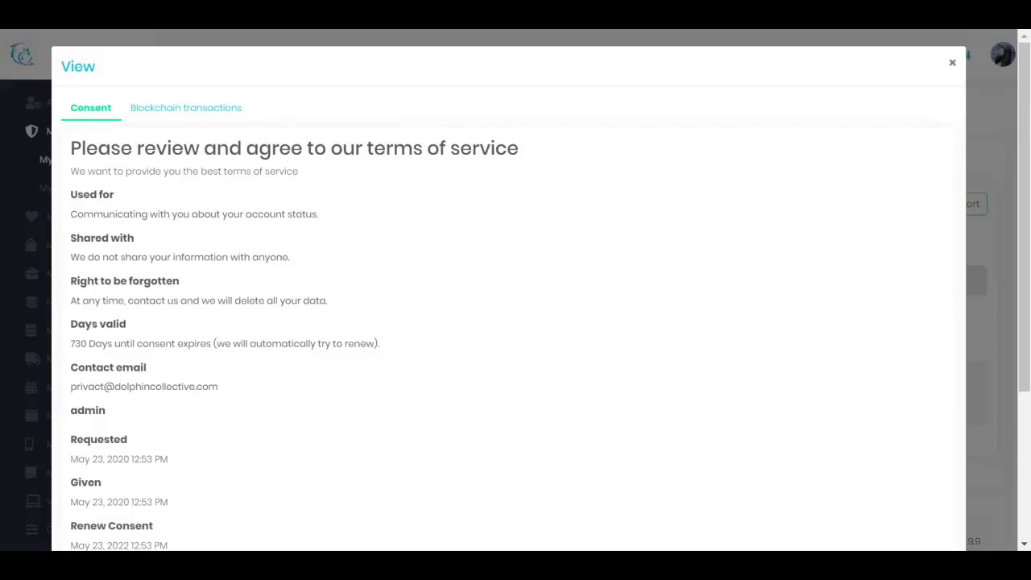
click(200, 123)
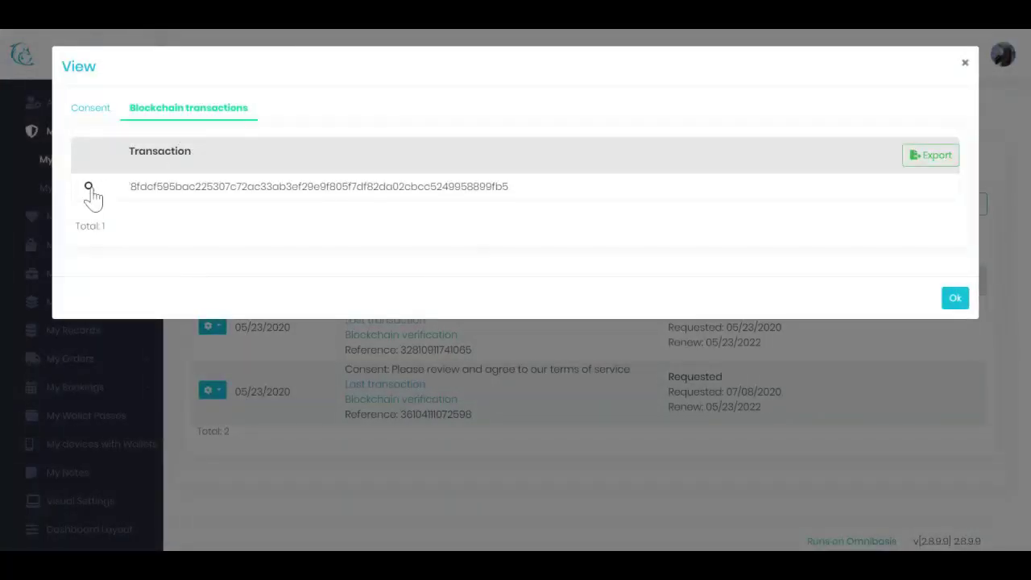
click(958, 304)
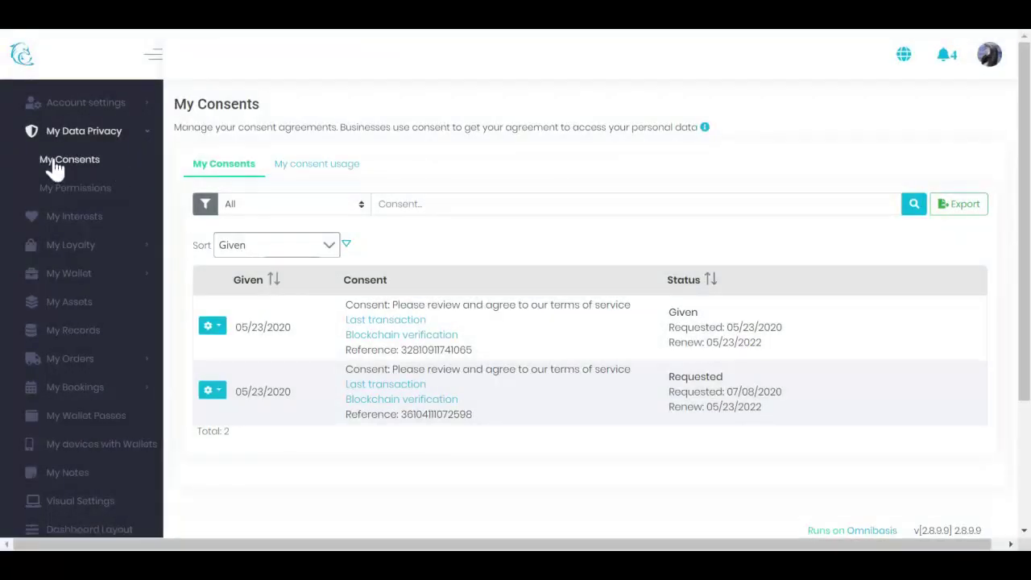
scroll(40, 190, up, 10)
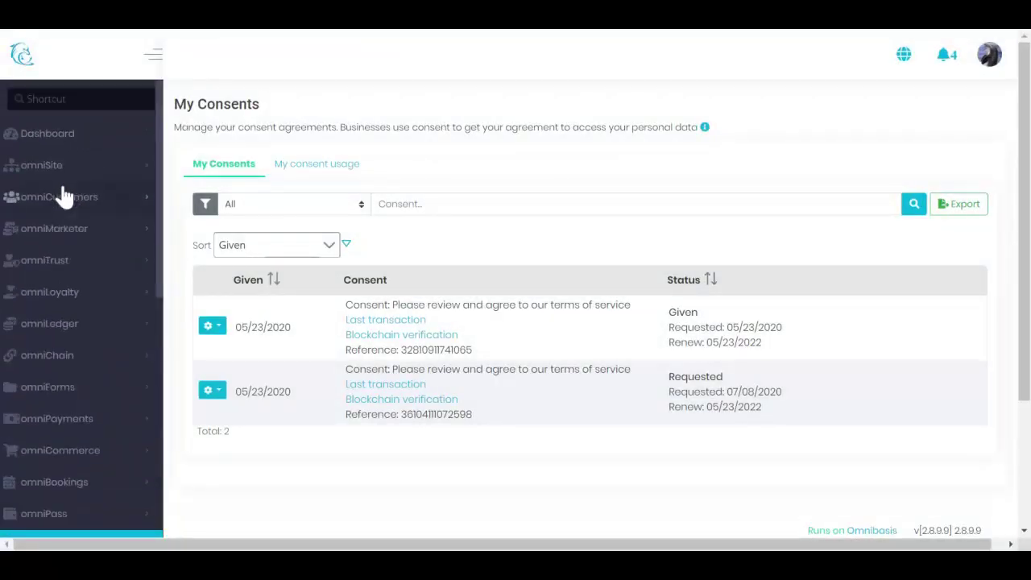
Open omniTrust > Permission > Permission Setup and the newsletter permission's gear menu
click(76, 261)
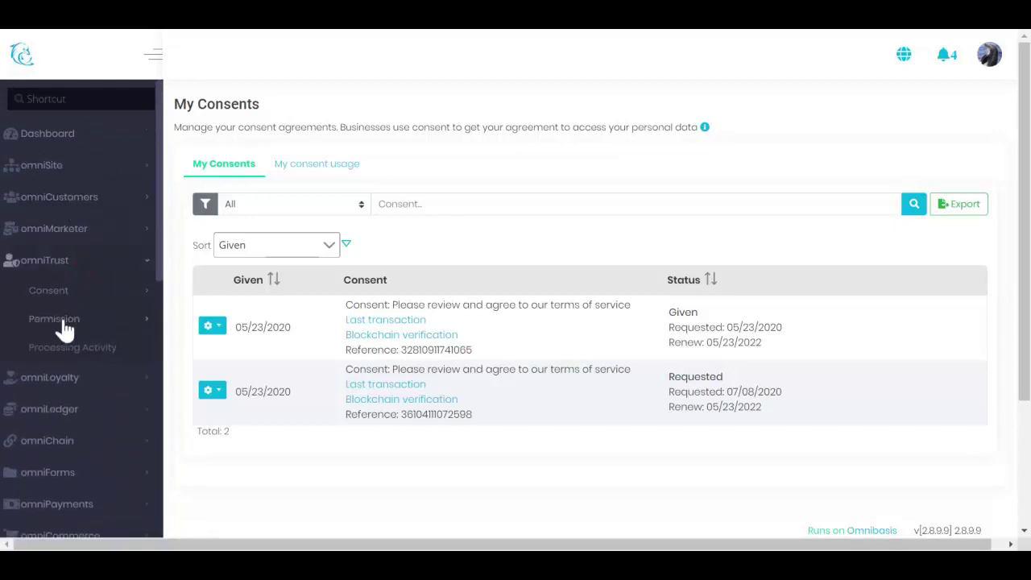
click(65, 322)
click(74, 347)
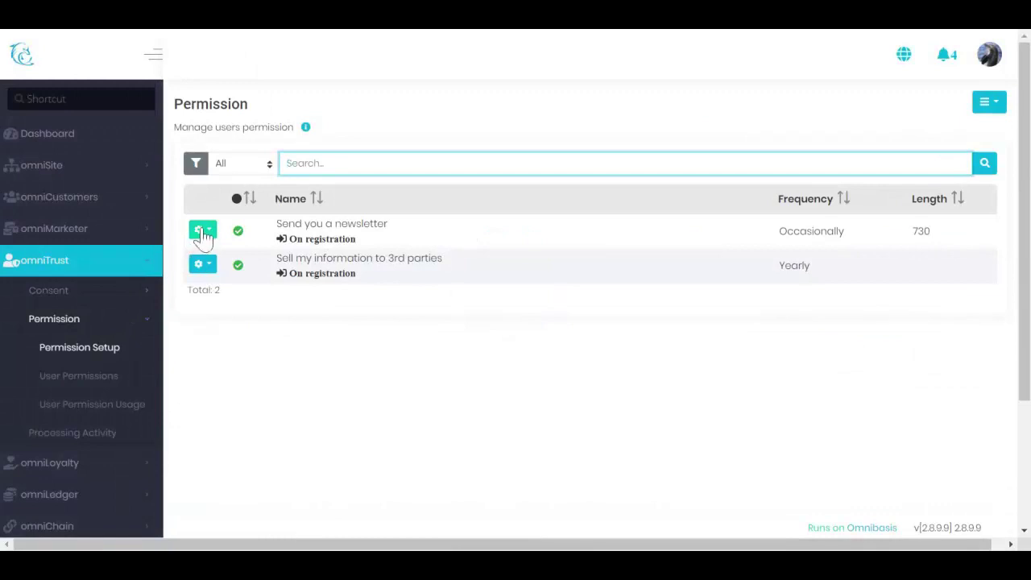
click(203, 231)
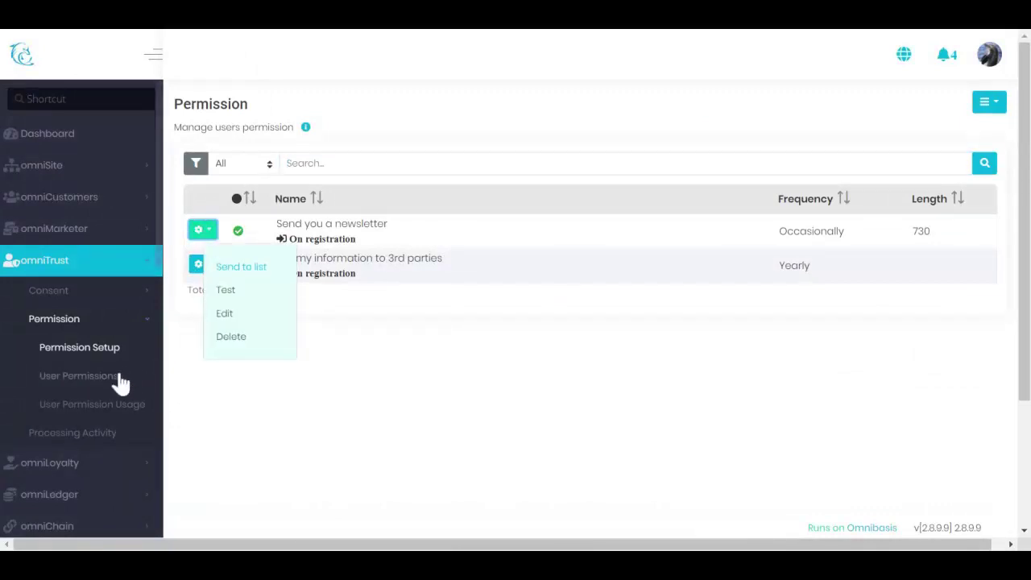
Review User Permissions and User Permission Usage, then return to Permission Setup
click(119, 379)
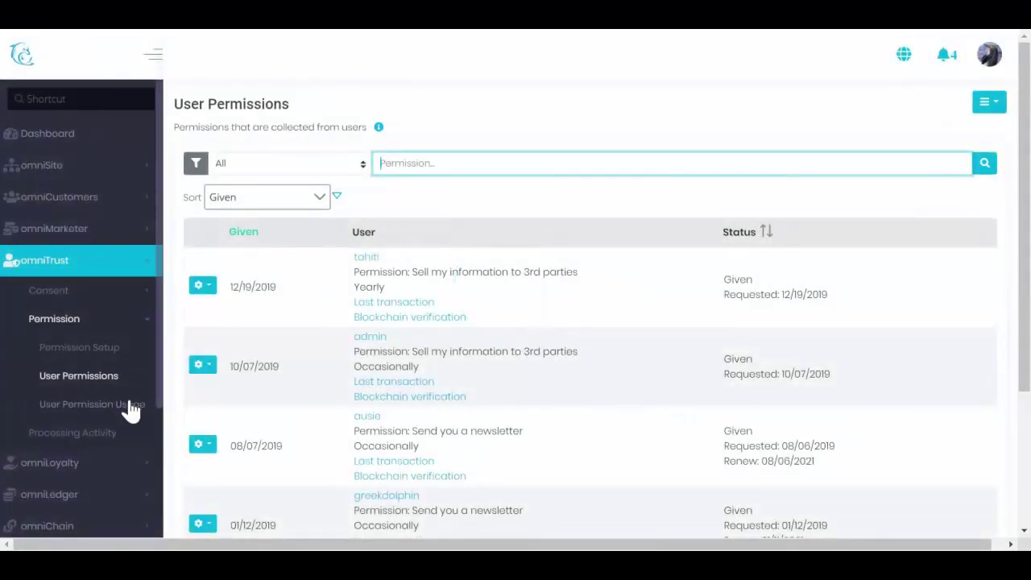
click(129, 407)
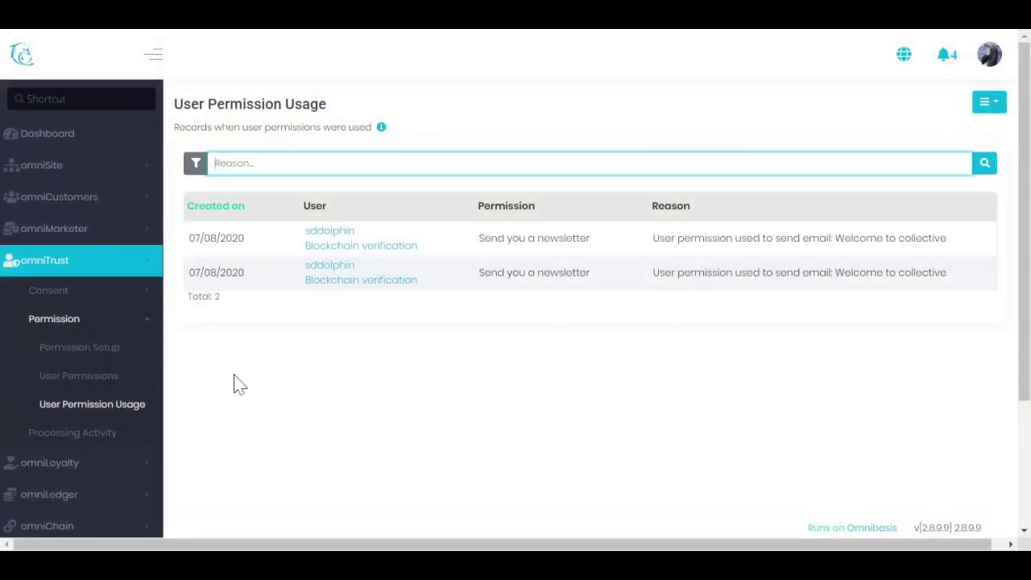
scroll(240, 385, down, 2)
scroll(240, 384, up, 2)
click(104, 355)
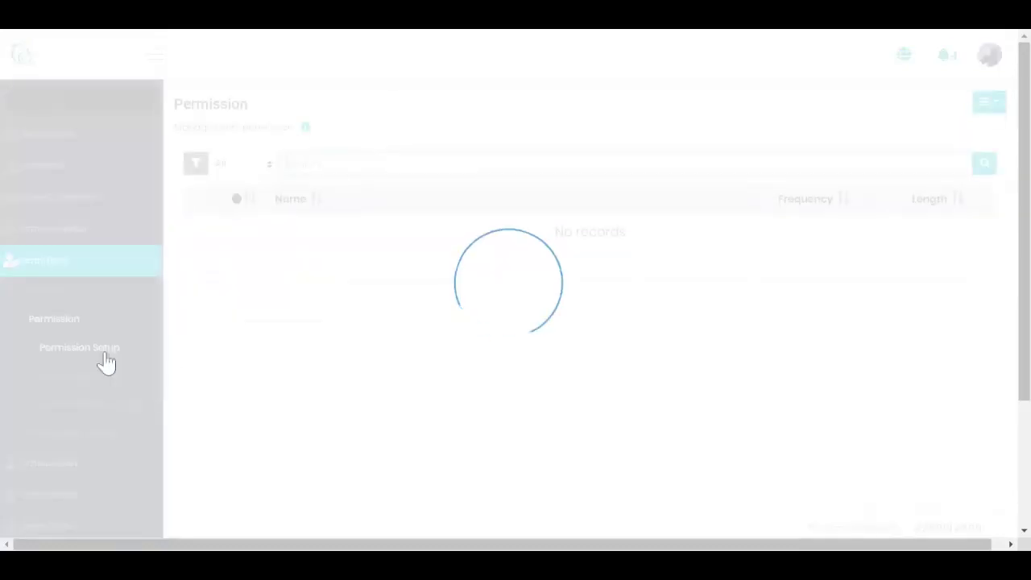